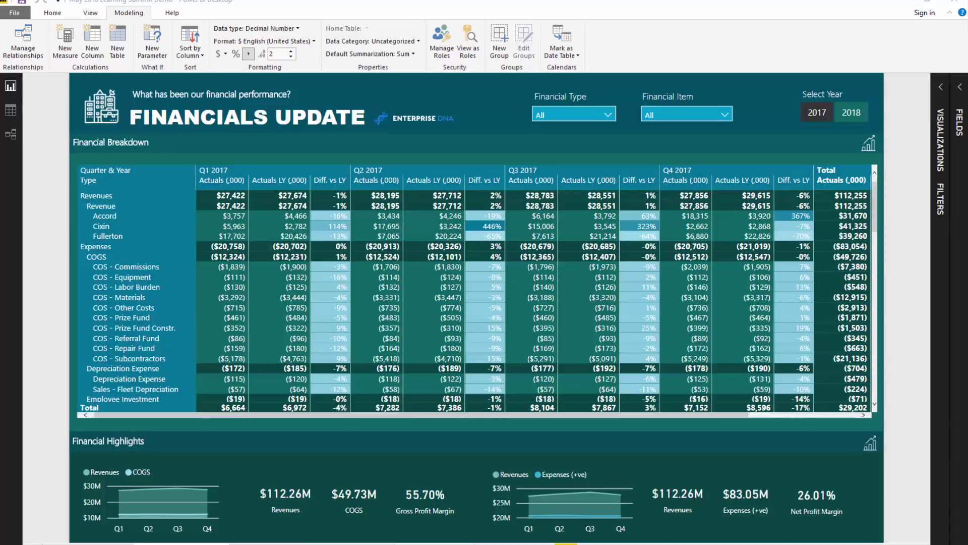
Examine the Financial Breakdown matrix in focus mode and return to the report page
mouse_move(884, 436)
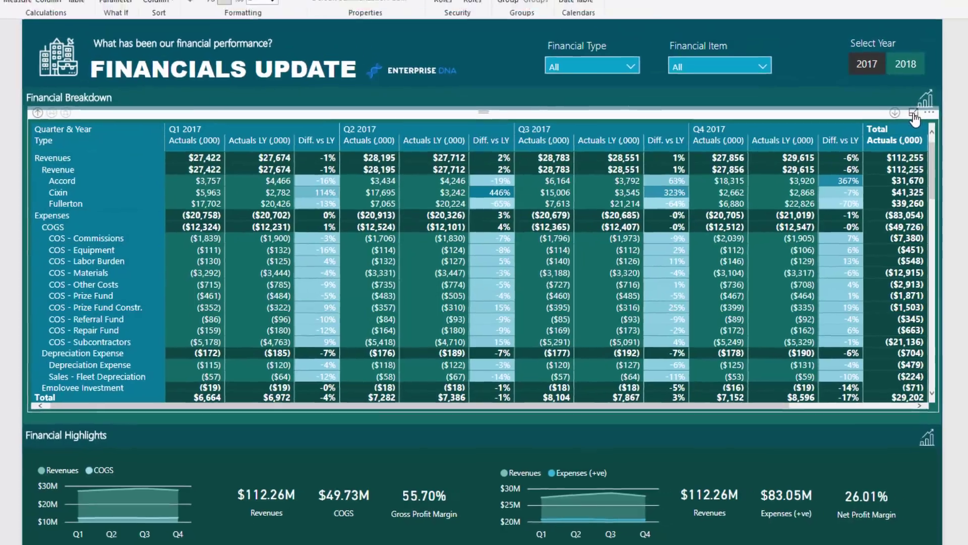
click(940, 93)
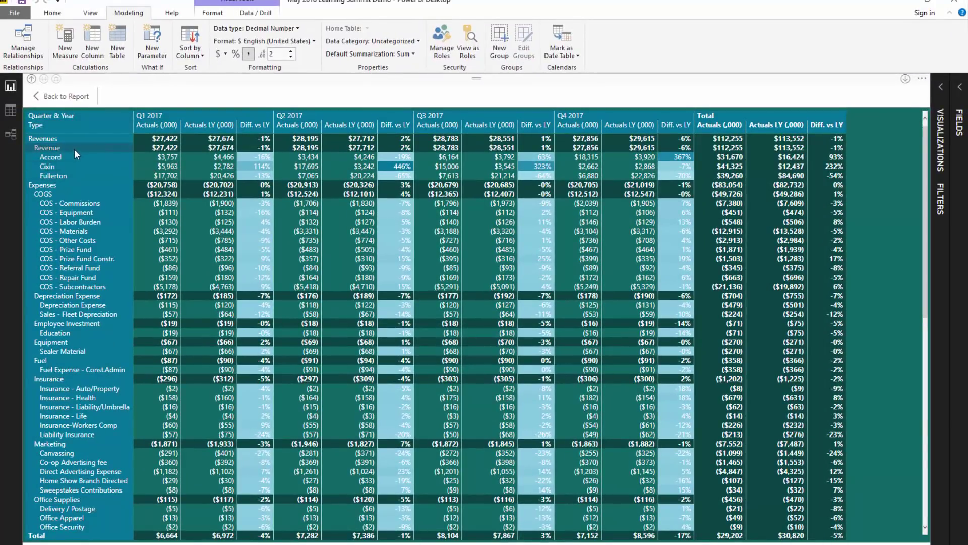
click(66, 97)
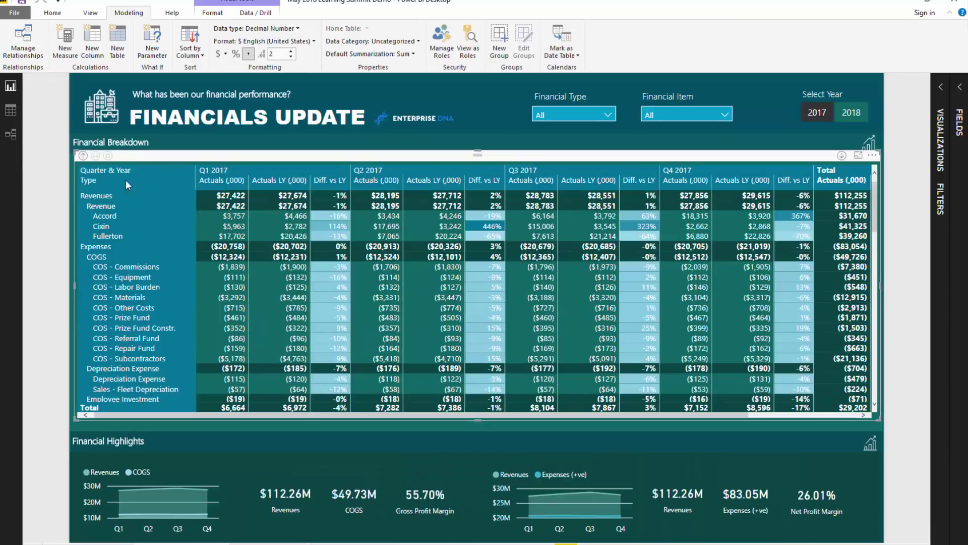
Review the Brand Revenues and Financial Details tables with their formulas in the data view
click(11, 112)
click(910, 302)
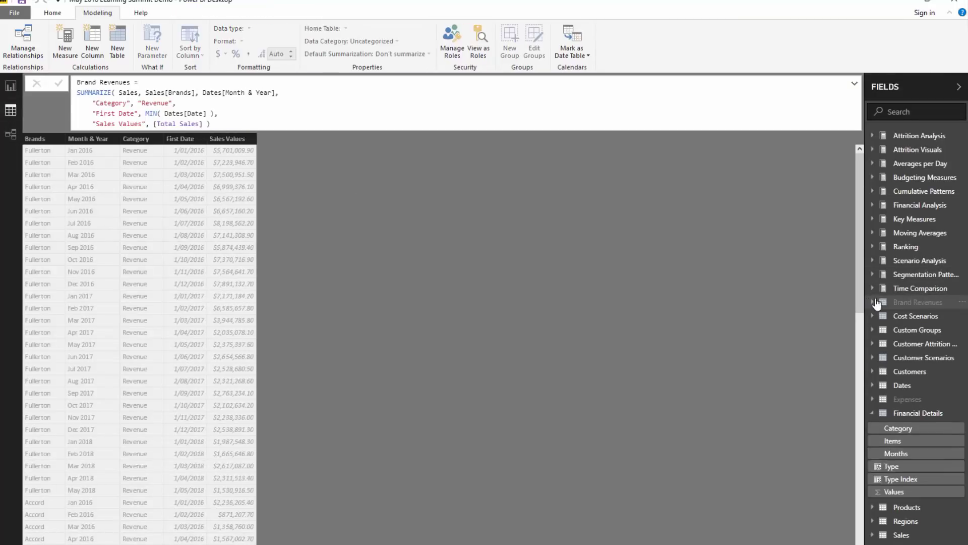
click(902, 412)
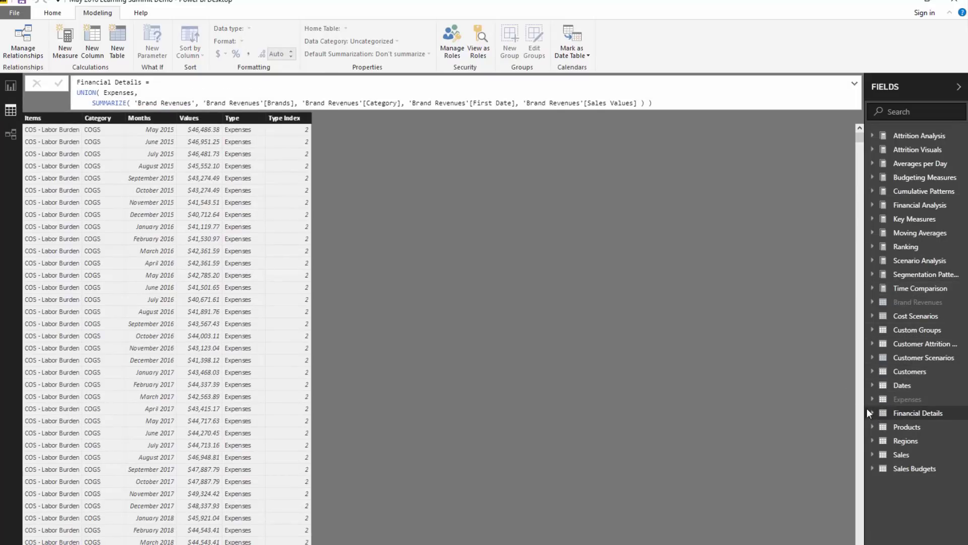
Inspect the Sales table's Unit Price column and the formula of the Total Sales measure in Key Measures
click(901, 454)
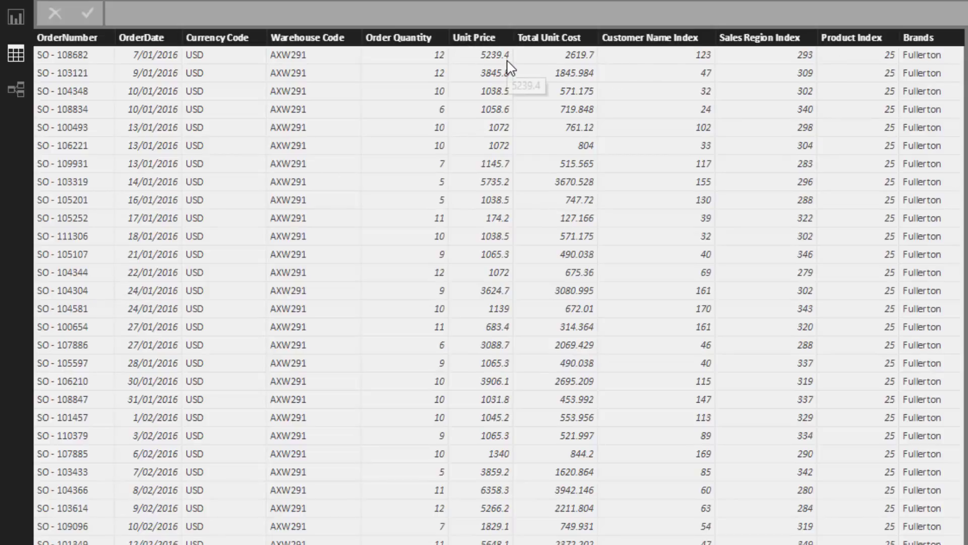
click(432, 39)
click(485, 44)
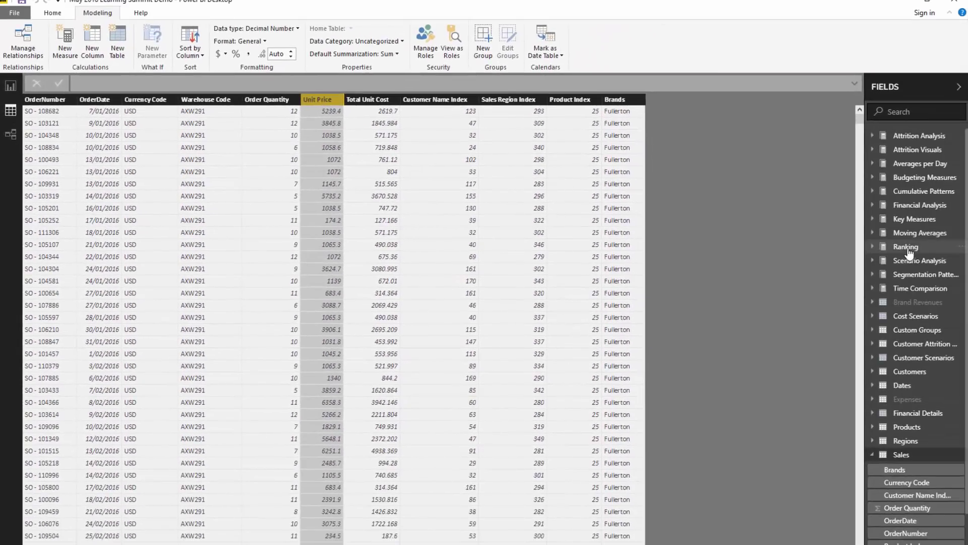
click(901, 222)
click(900, 361)
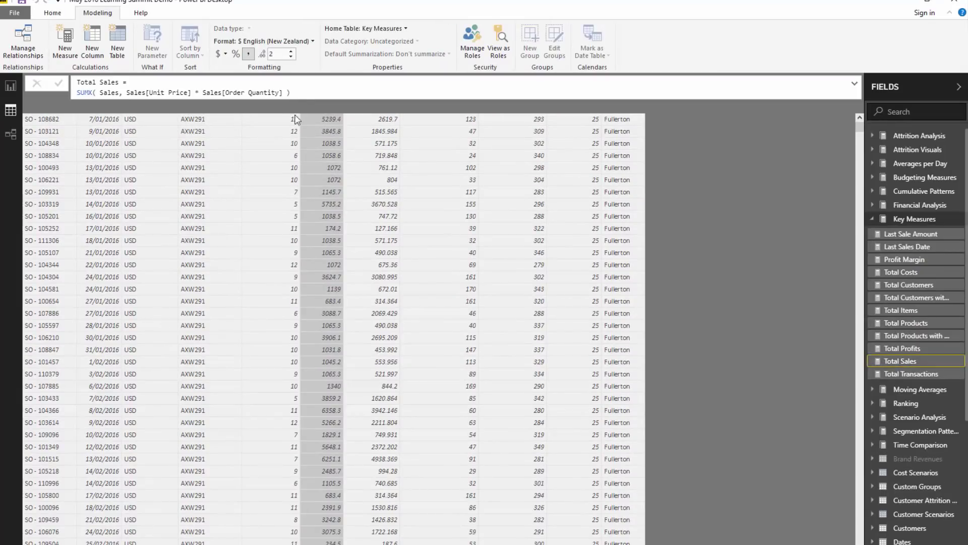
key(ctrl+a)
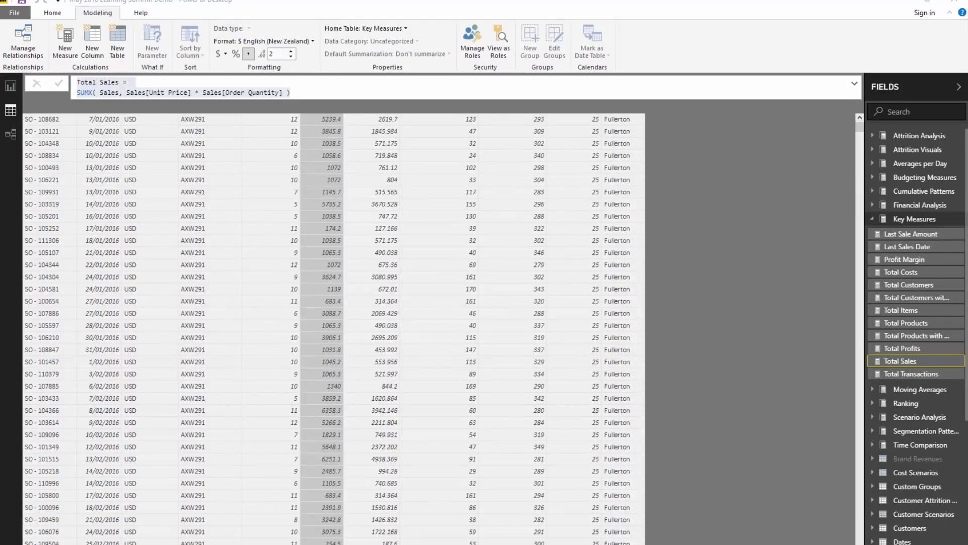
Switch to Excel and examine the Expenses sheet's items, categories and monthly columns in the Learning Summit May18 data model workbook
drag(967, 90, 669, 89)
click(689, 89)
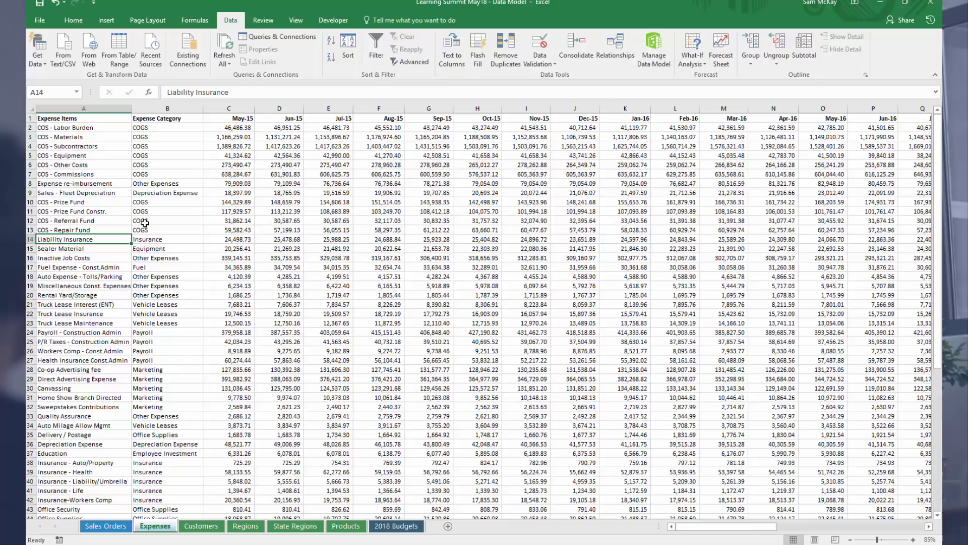
click(160, 228)
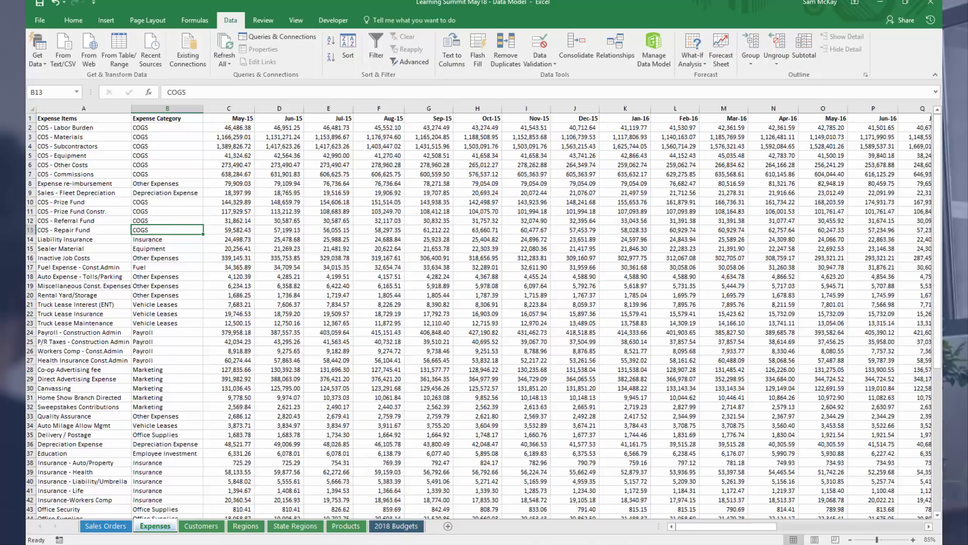
click(359, 496)
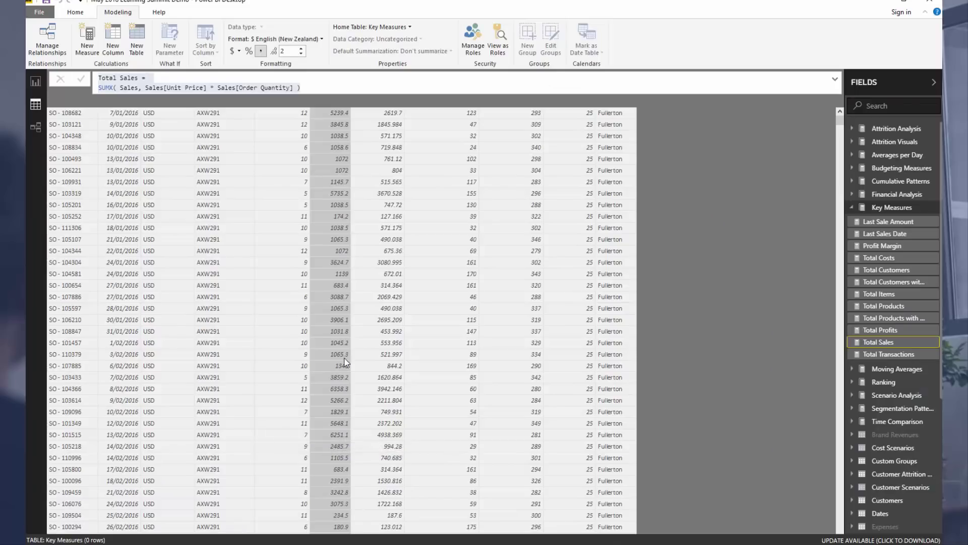
mouse_move(537, 525)
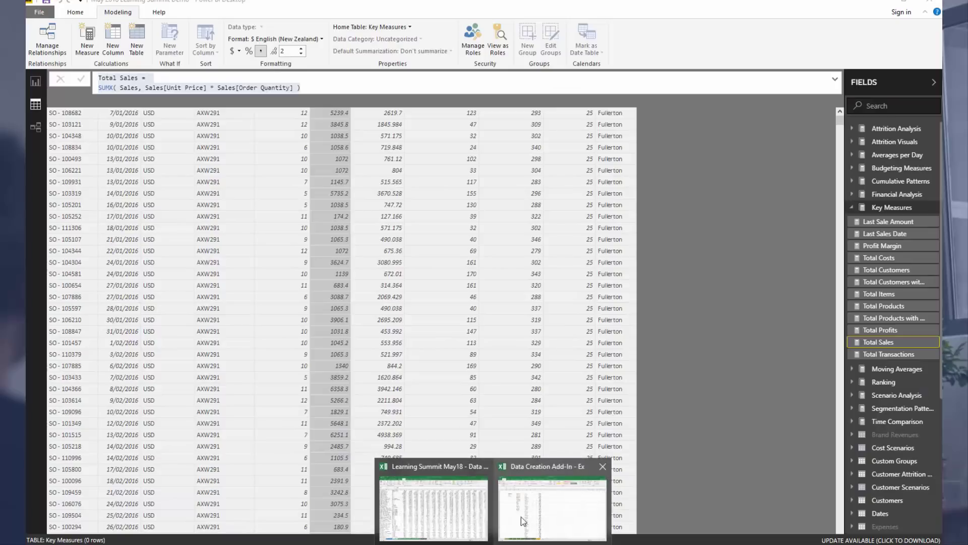
click(402, 519)
mouse_move(151, 183)
mouse_down()
mouse_move(504, 326)
mouse_move(547, 328)
mouse_up()
drag(237, 107, 658, 296)
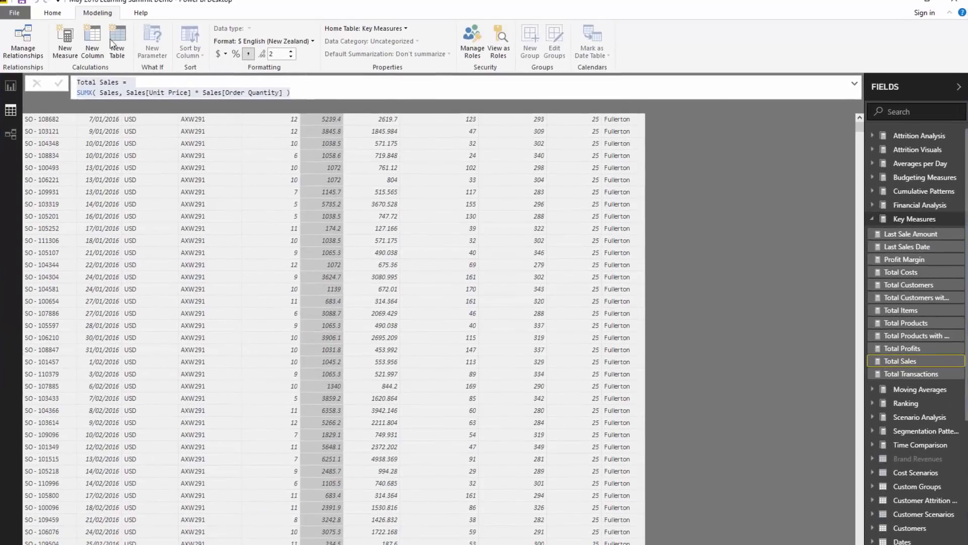
Switch back to Power BI Desktop and show the Expenses query in the Query Editor
click(50, 13)
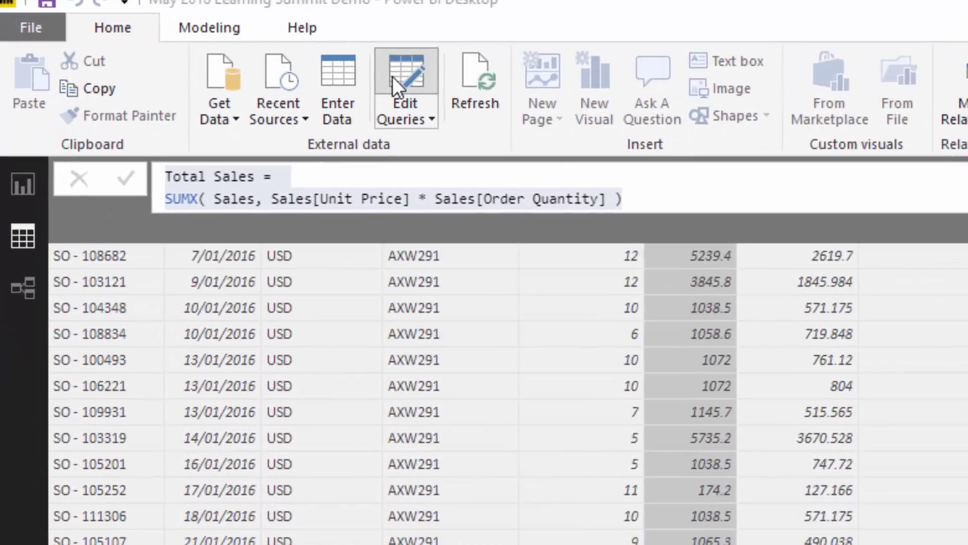
click(406, 81)
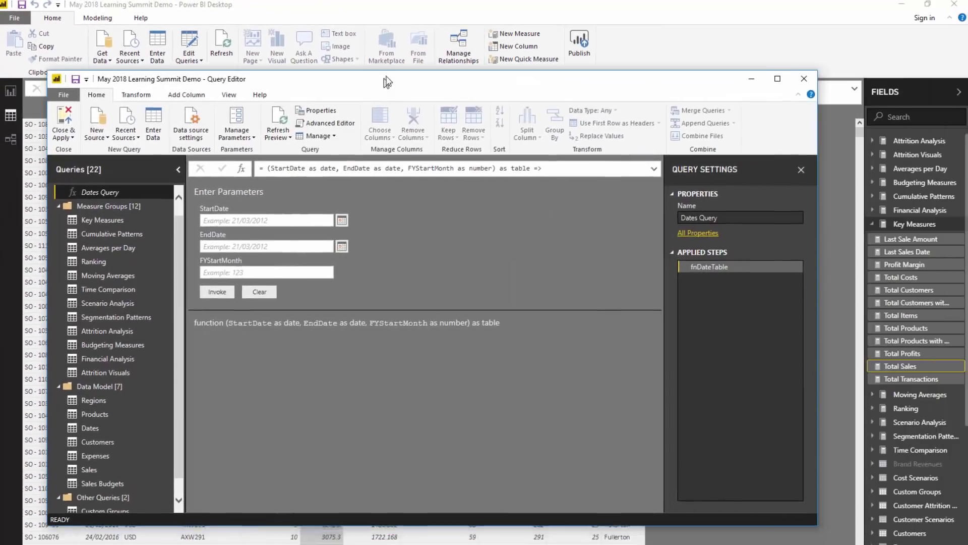
scroll(151, 353, down, 1)
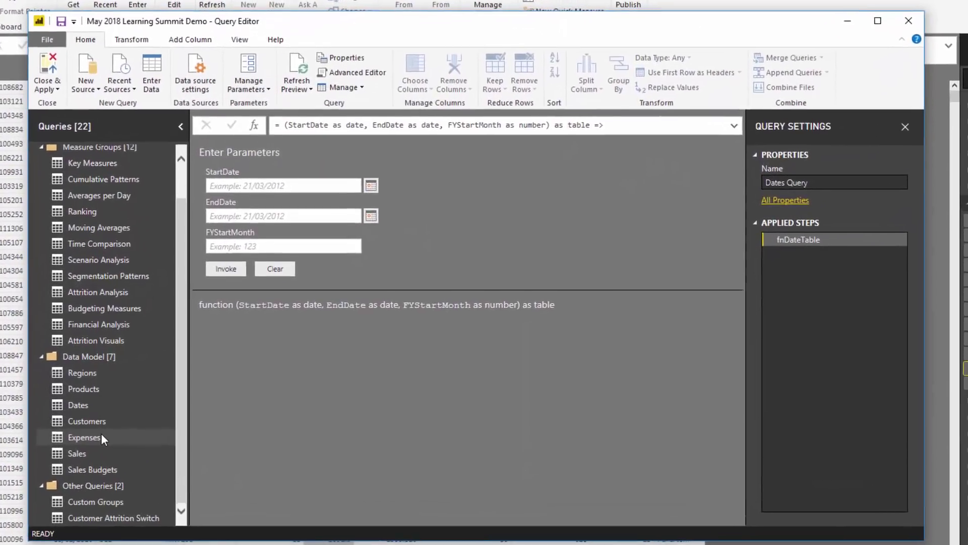
click(109, 425)
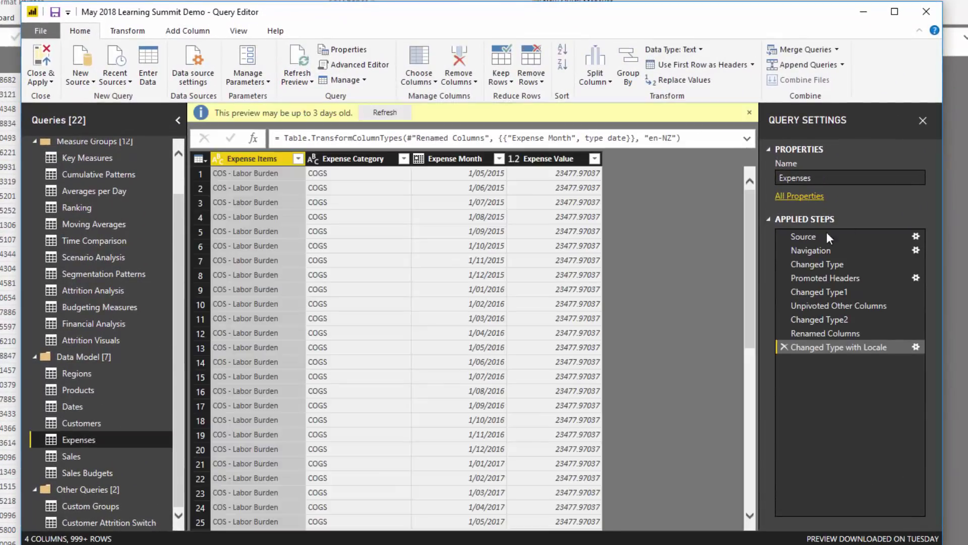
Review the Expenses query at its Source, Navigation and Changed Type with Locale steps, and refresh its preview
click(812, 236)
click(820, 250)
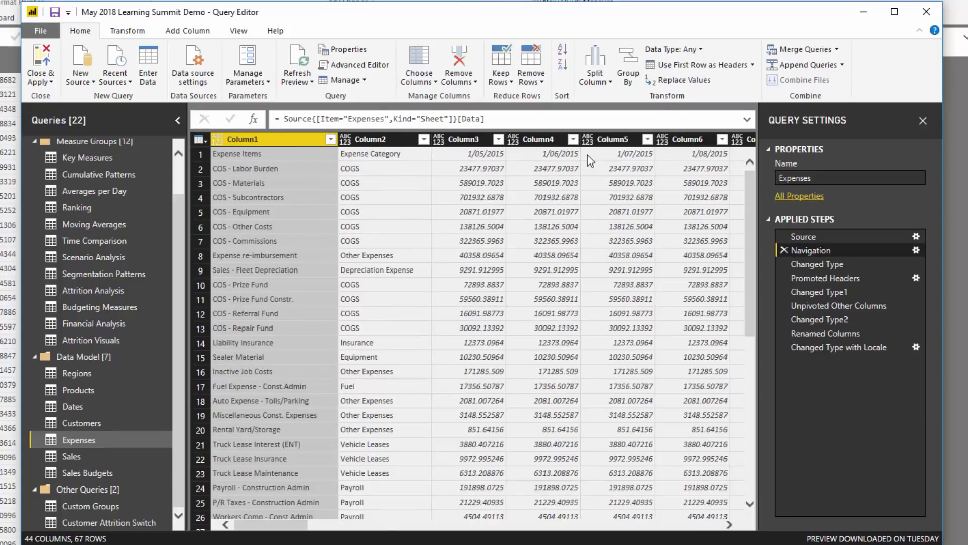
click(817, 348)
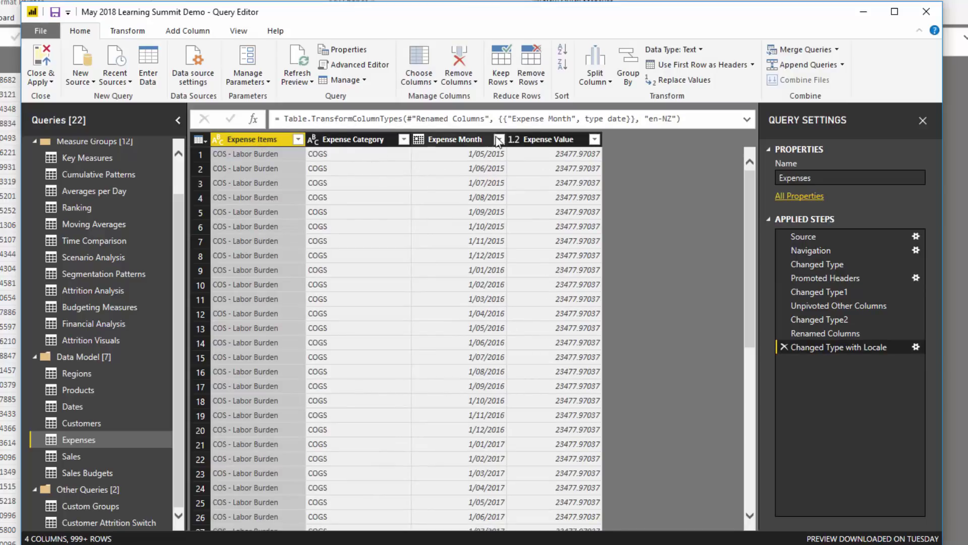
click(292, 55)
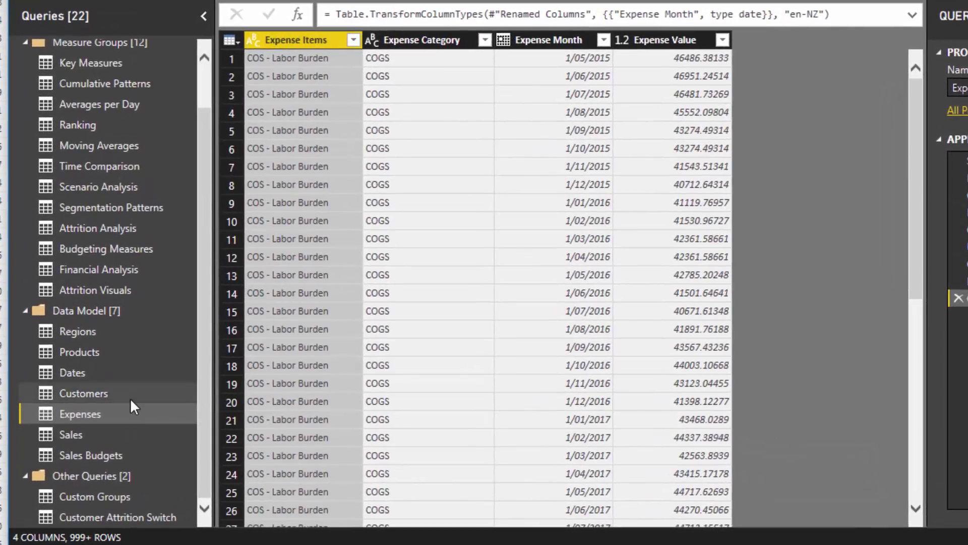
Look through the Sales query's columns and return to the Expenses query
click(116, 432)
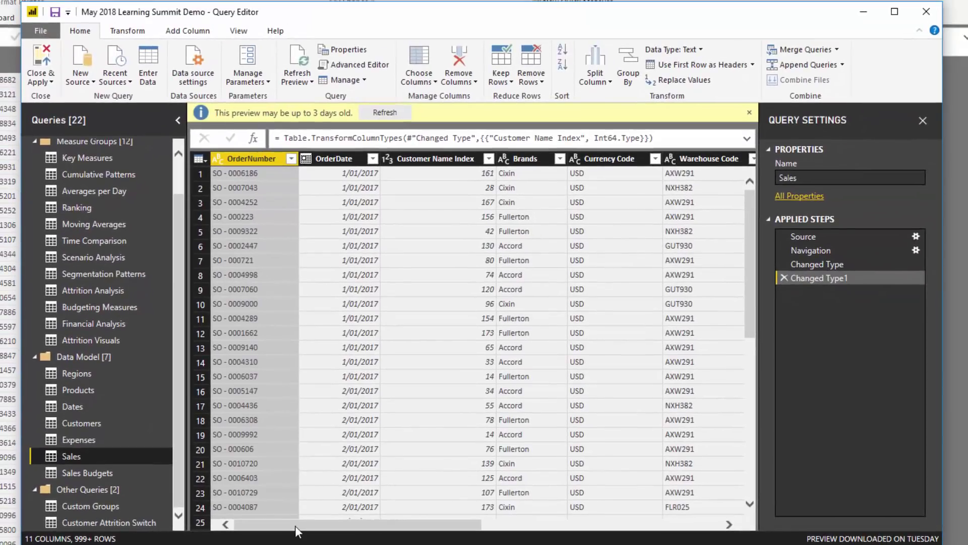
drag(295, 525, 236, 487)
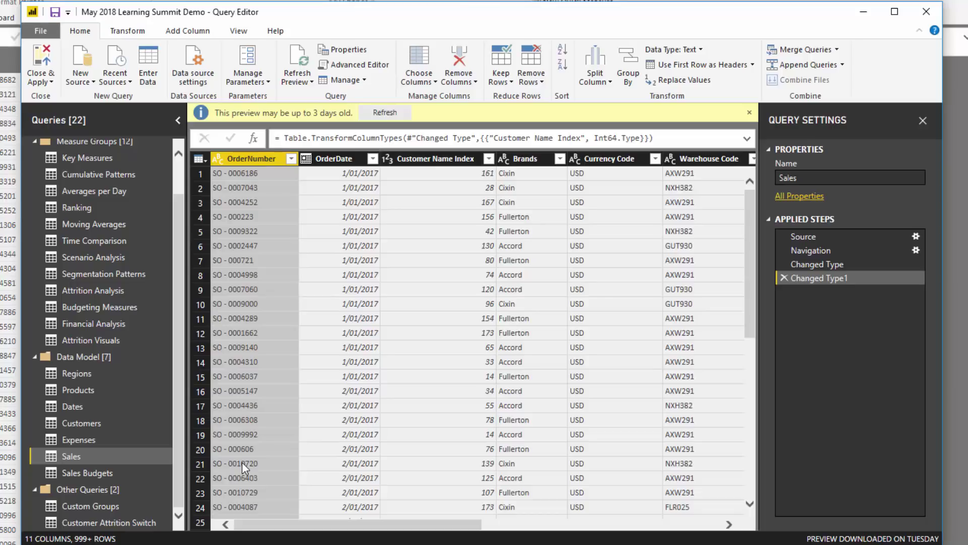
click(82, 440)
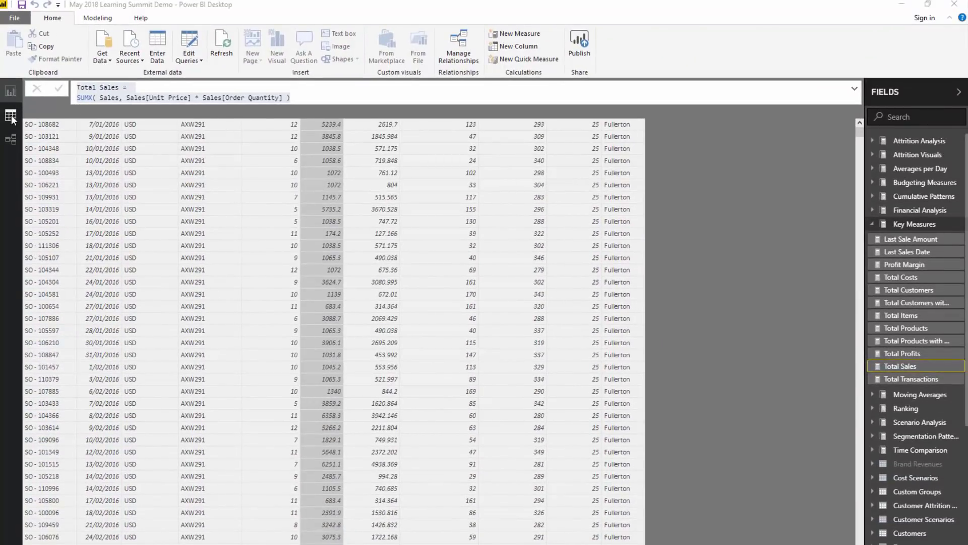
Go back to the data view, collapse Key Measures and show the Sales table
click(10, 91)
click(10, 115)
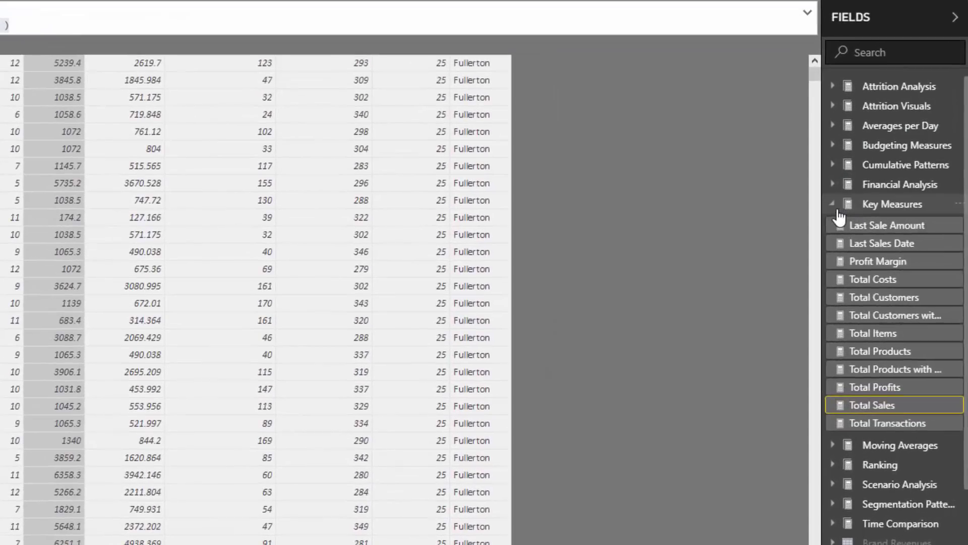
click(870, 223)
click(840, 509)
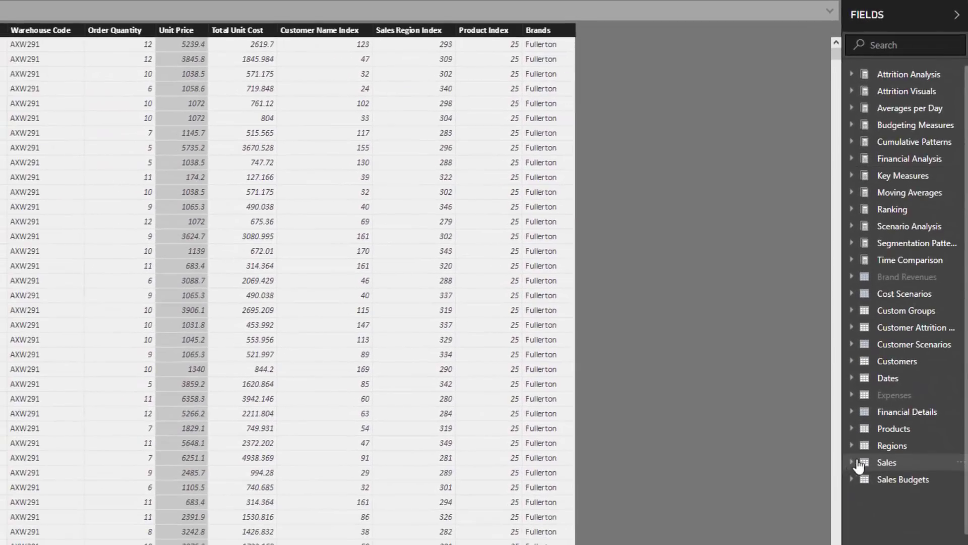
Show the Brand Revenues table and unhide it in report view
click(902, 277)
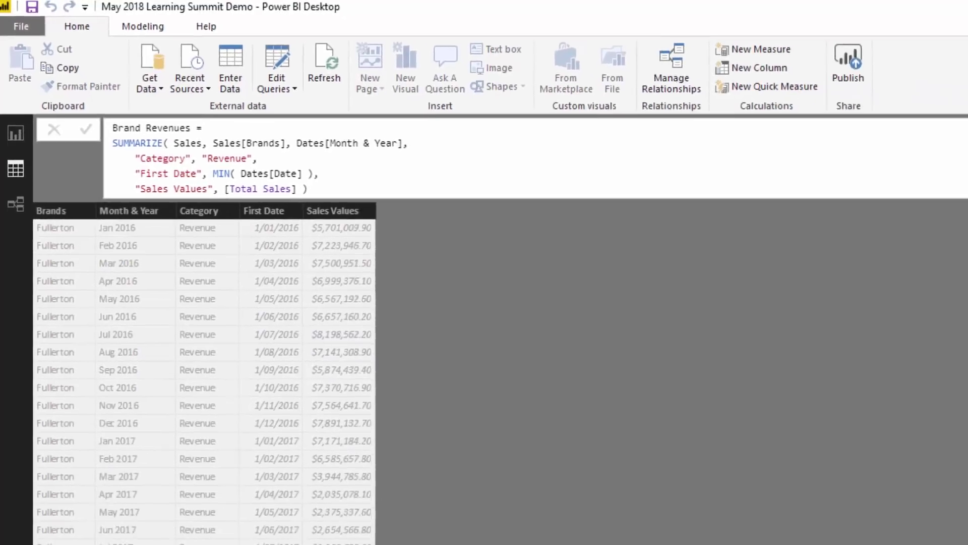
right_click(903, 308)
click(858, 428)
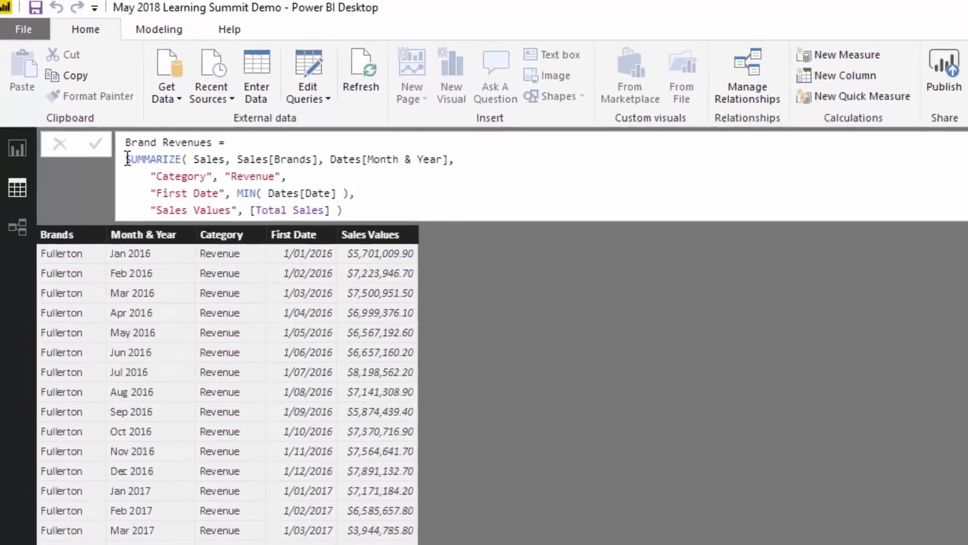
Examine the Brand Revenues SUMMARIZE formula, covering its brand and month grouping and its Category, First Date and Sales Values columns
drag(87, 111, 324, 110)
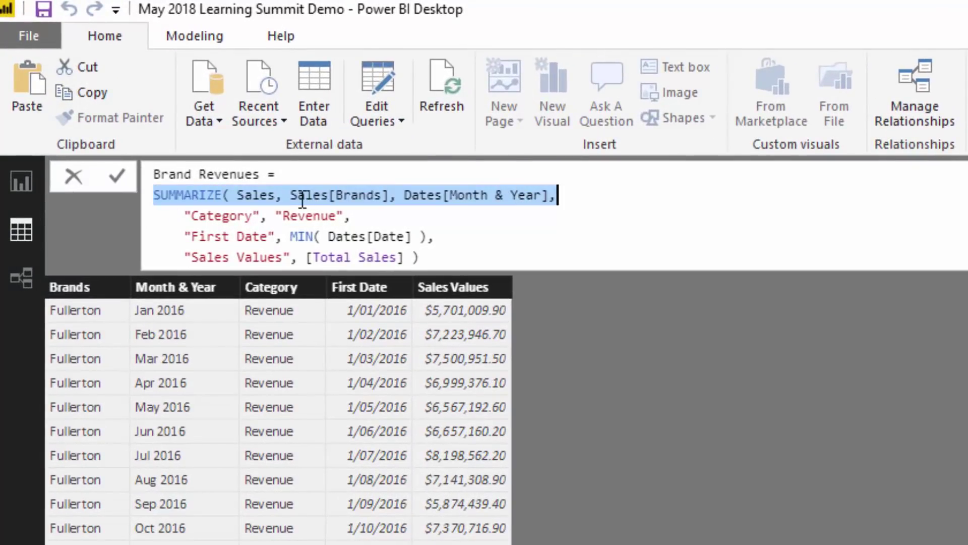
drag(295, 194, 557, 194)
drag(185, 212, 361, 211)
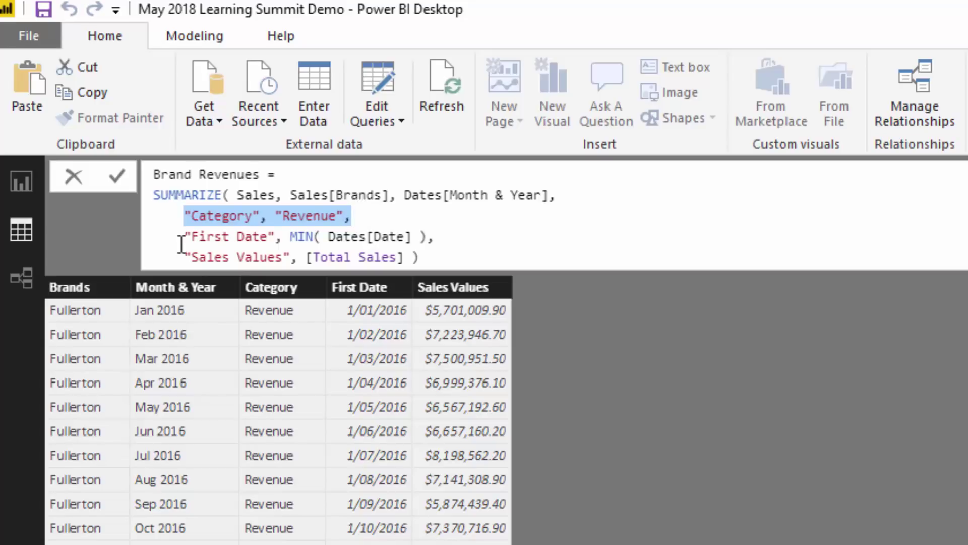
drag(184, 236, 447, 236)
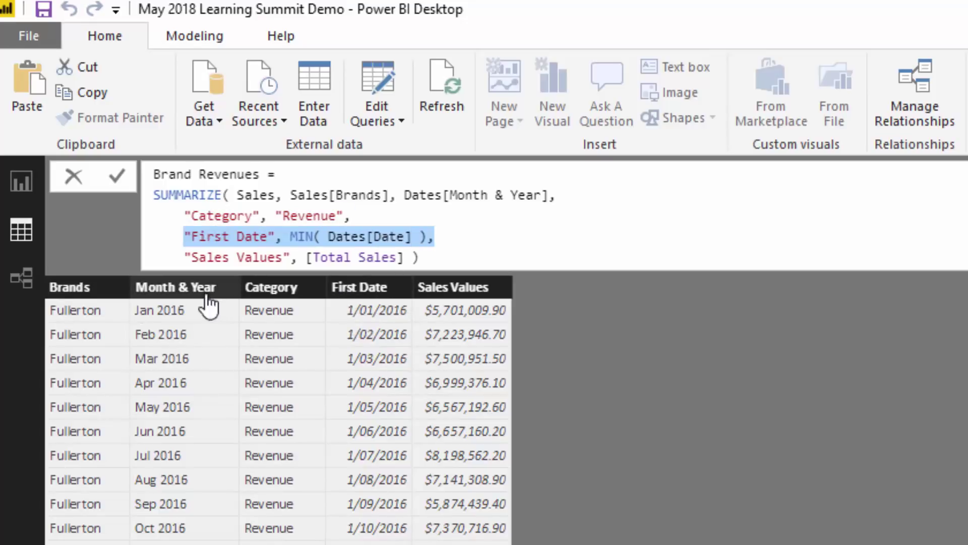
click(343, 296)
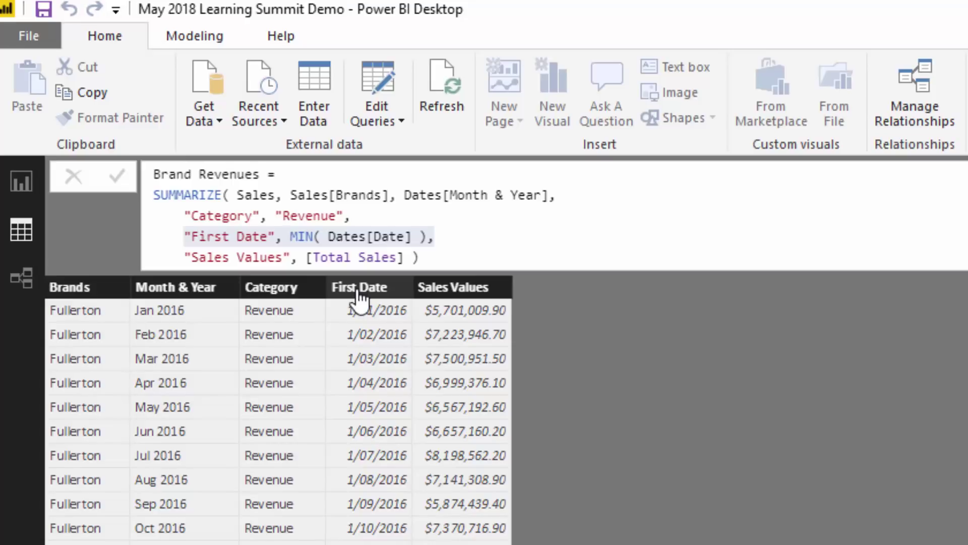
click(357, 292)
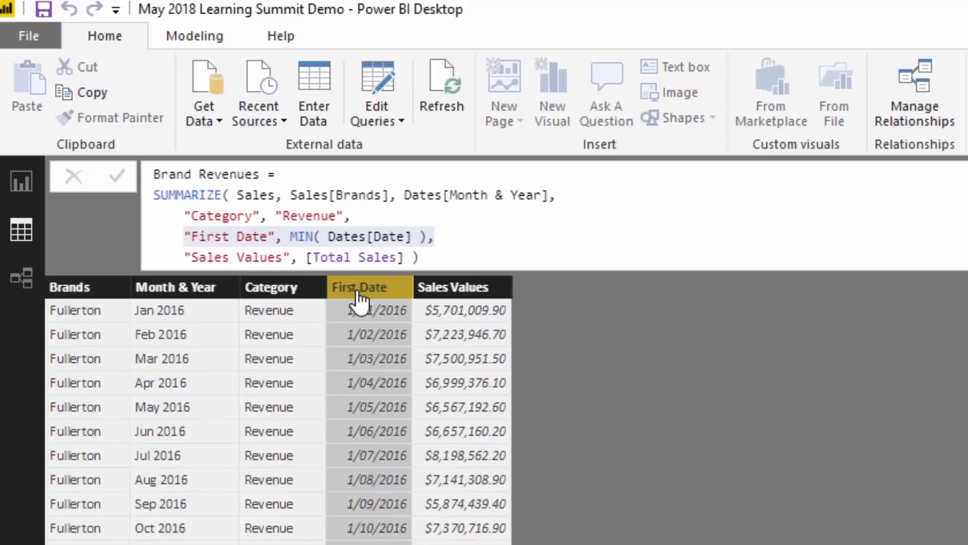
click(182, 252)
drag(193, 251, 496, 262)
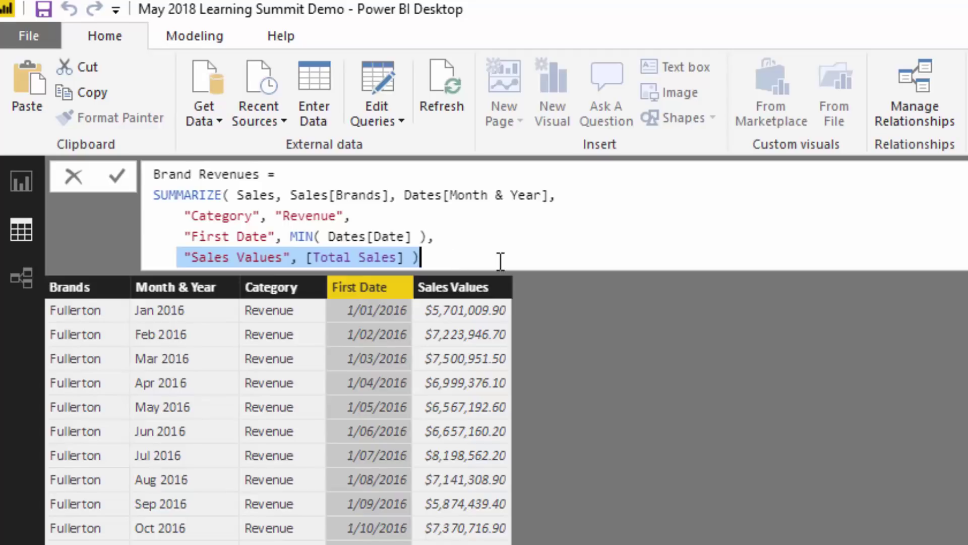
drag(404, 258, 313, 258)
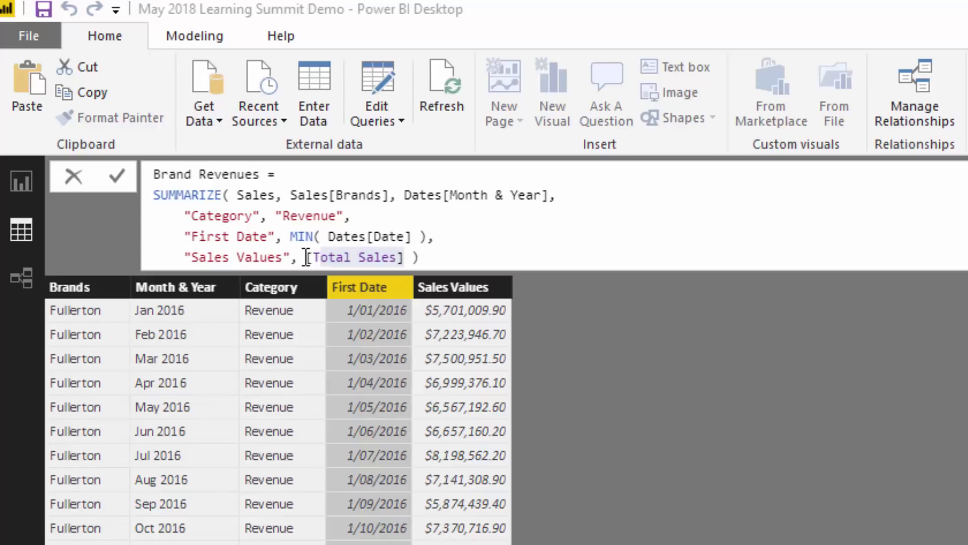
Check the Total Sales measure used for the Sales Values column in the Brand Revenues formula
drag(306, 258, 435, 259)
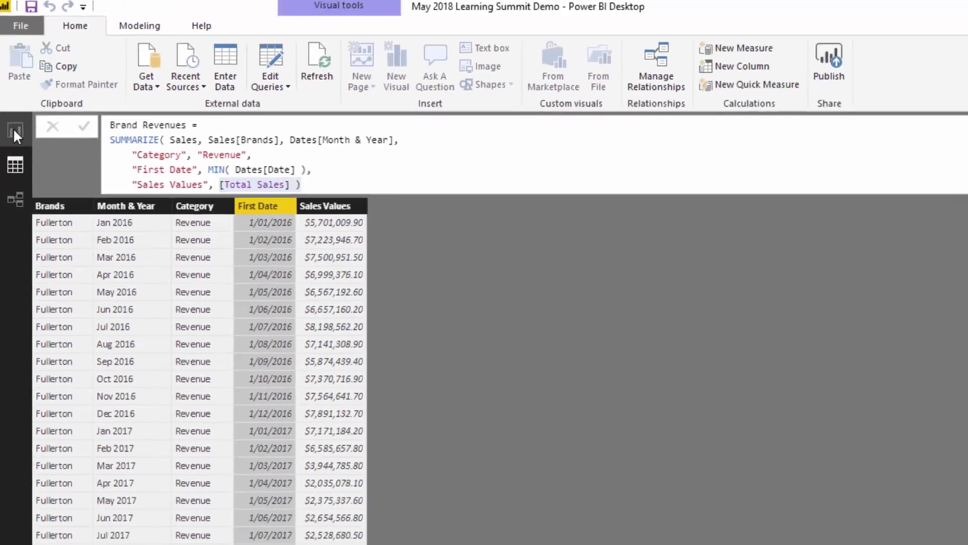
click(21, 180)
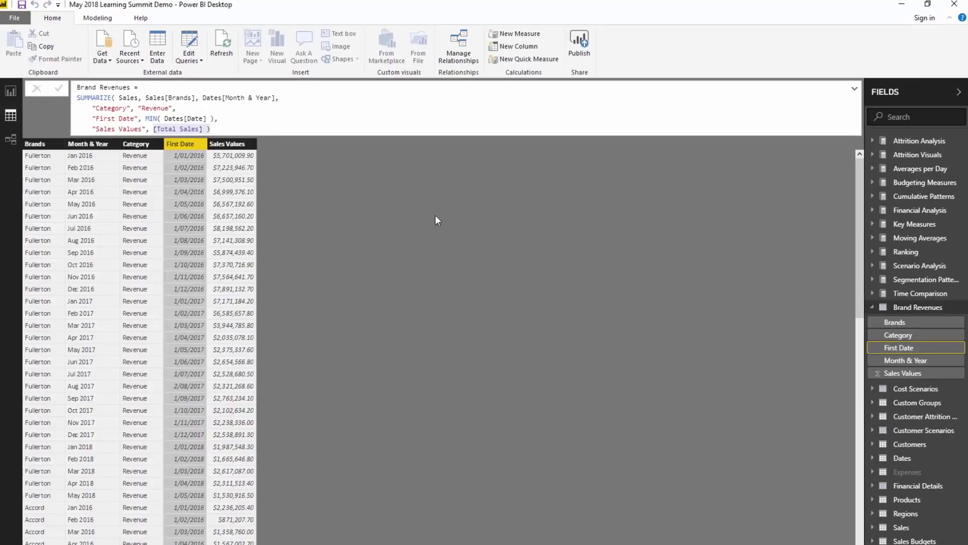
Hide the Brand Revenues table in report view and collapse its column list
right_click(907, 309)
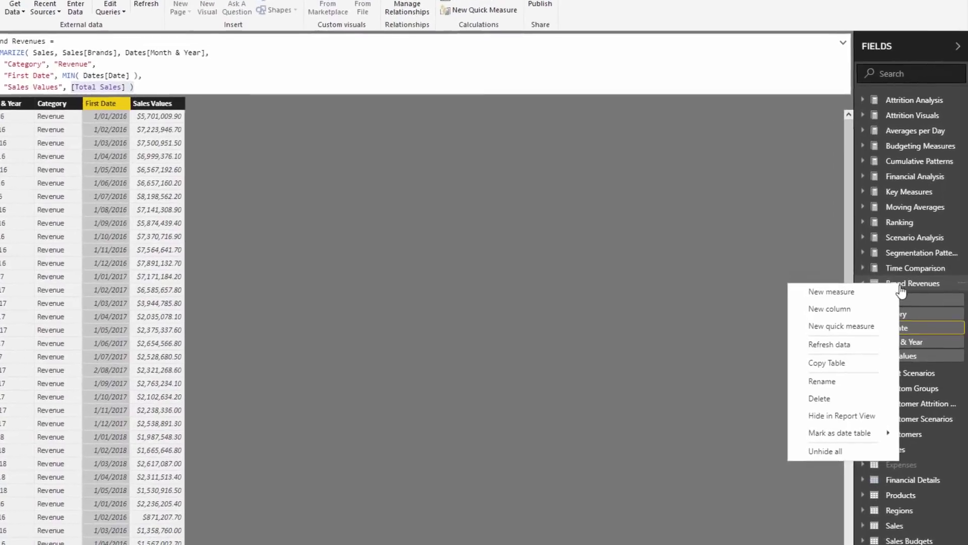
click(842, 416)
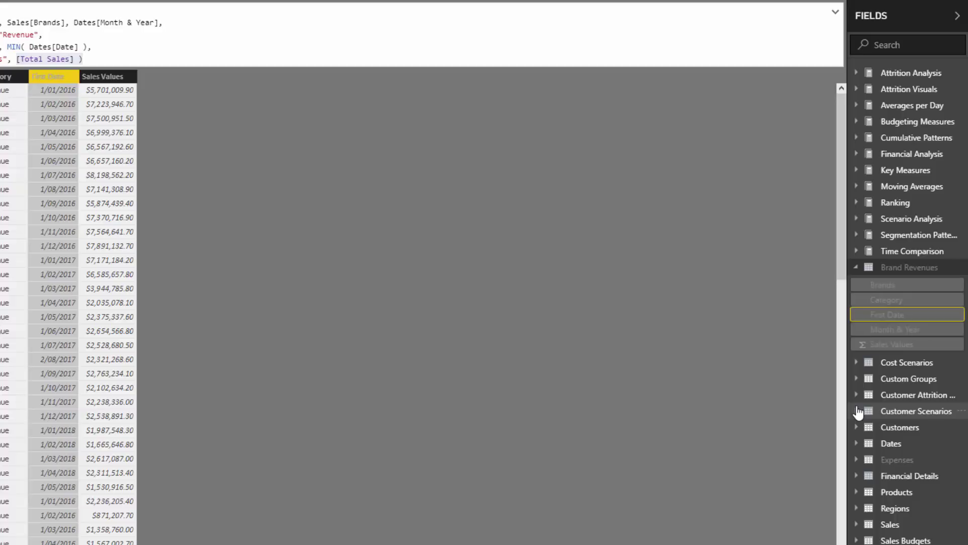
click(856, 267)
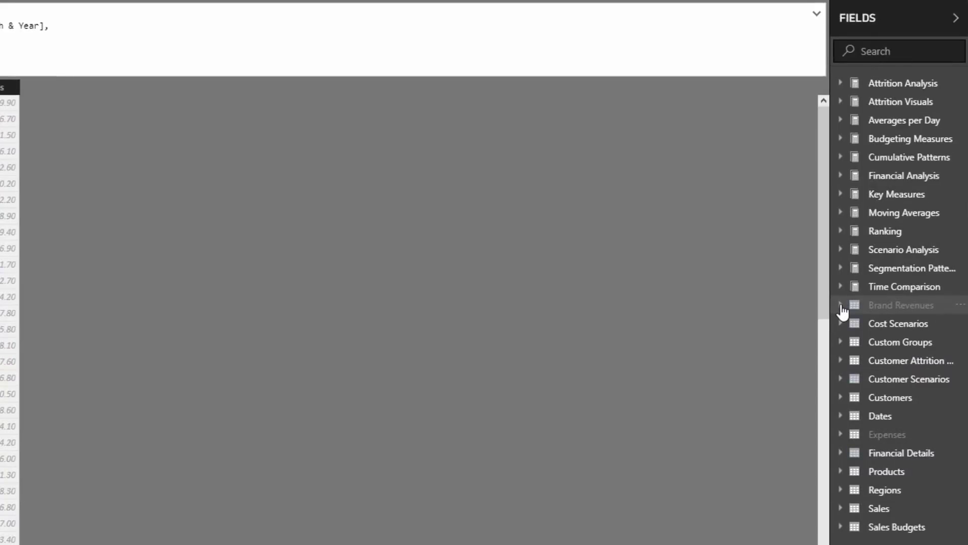
Show the Financial Details table and examine how its UNION formula combines Expenses with a SUMMARIZE table
click(886, 454)
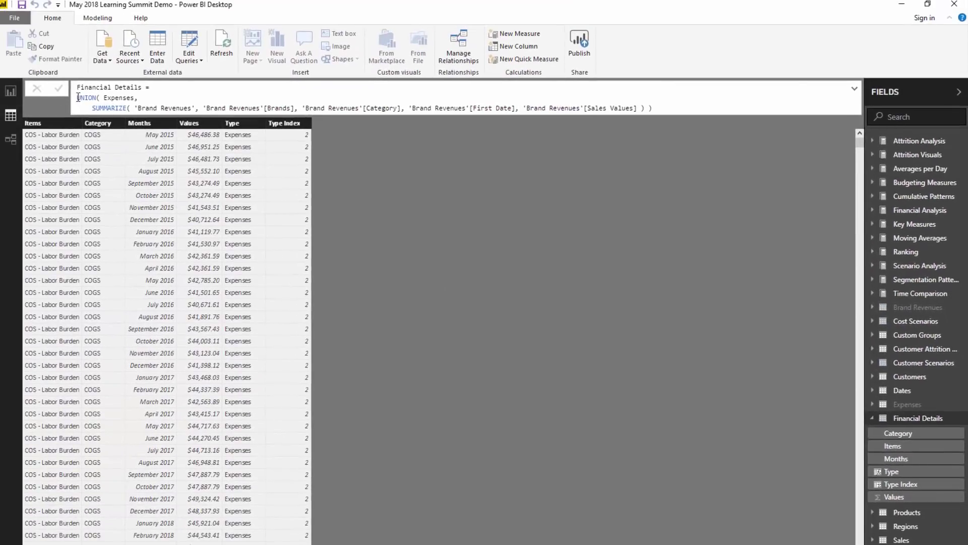
drag(78, 97, 99, 98)
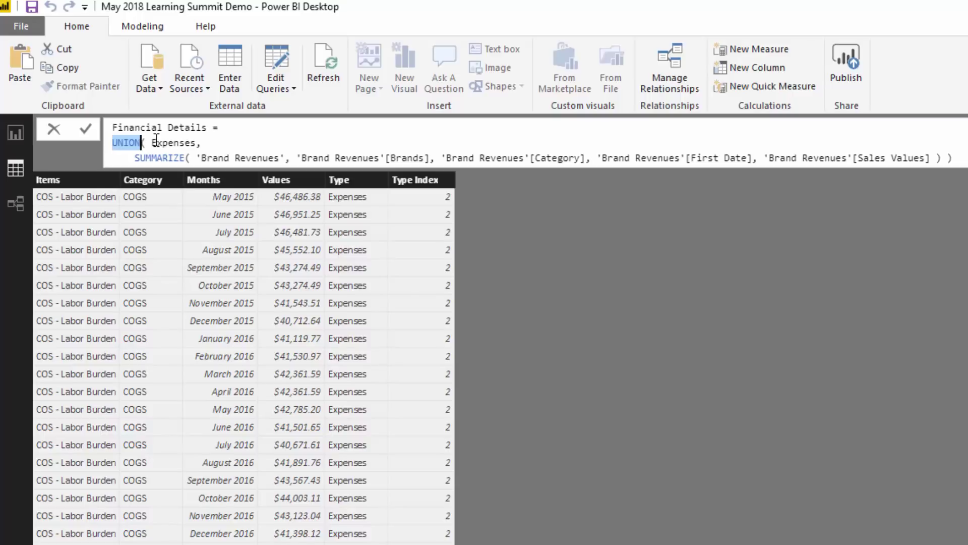
drag(151, 142, 196, 136)
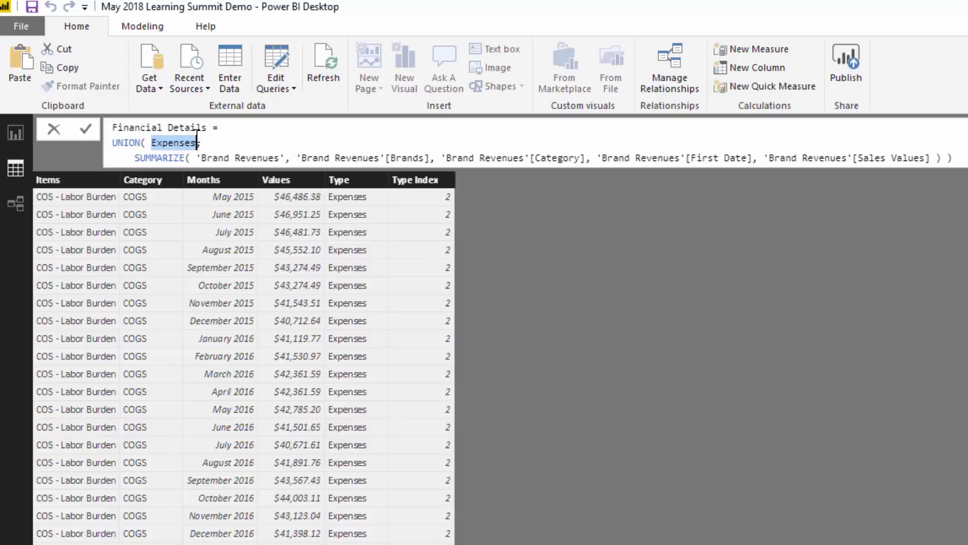
drag(135, 158, 632, 163)
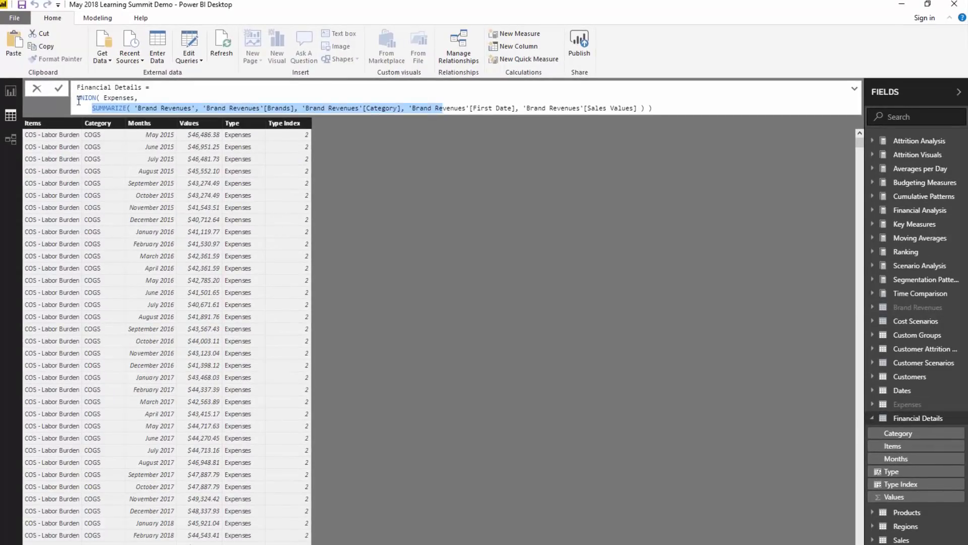
Compare the Brand Revenues columns listed in the SUMMARIZE part, including Brands and Category, with the Expenses table in the union
drag(136, 107, 192, 107)
click(204, 106)
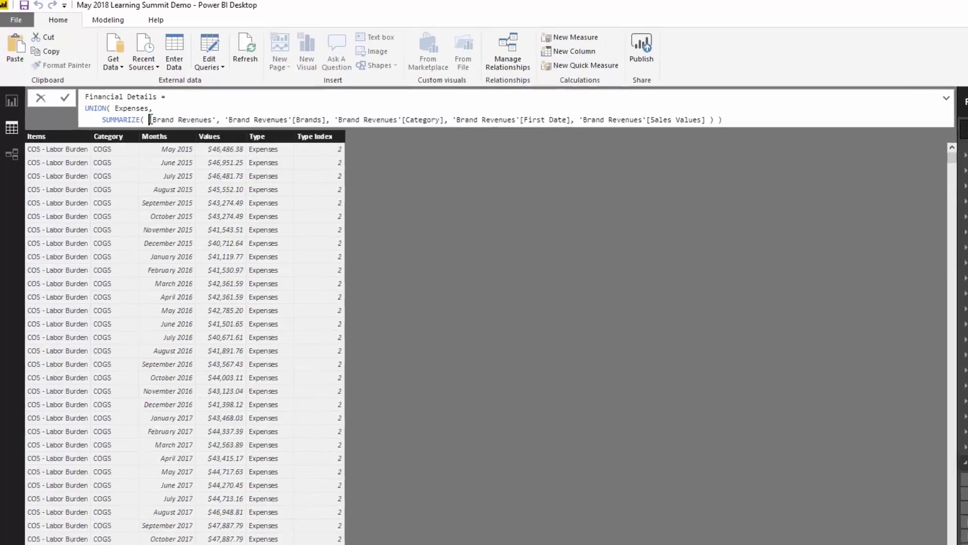
drag(297, 157, 586, 158)
click(442, 159)
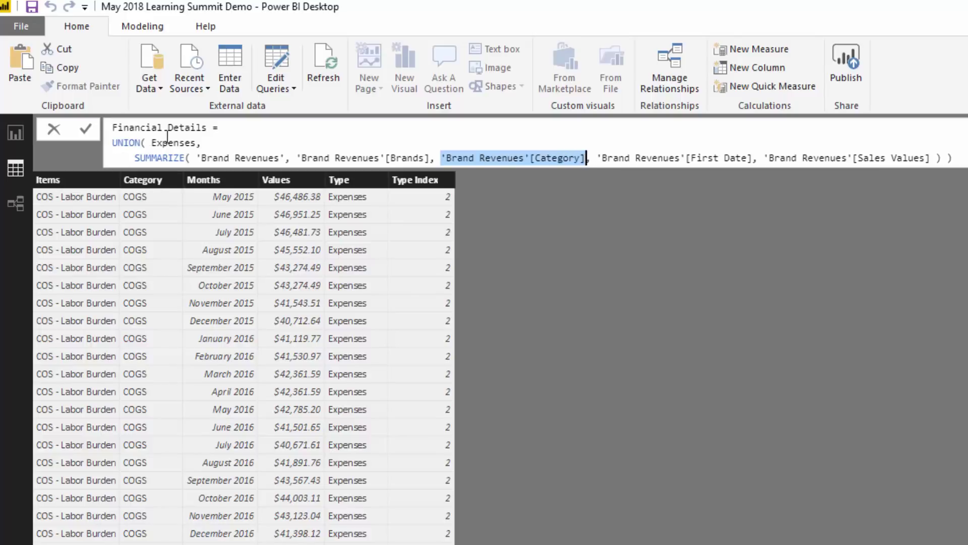
drag(152, 143, 194, 146)
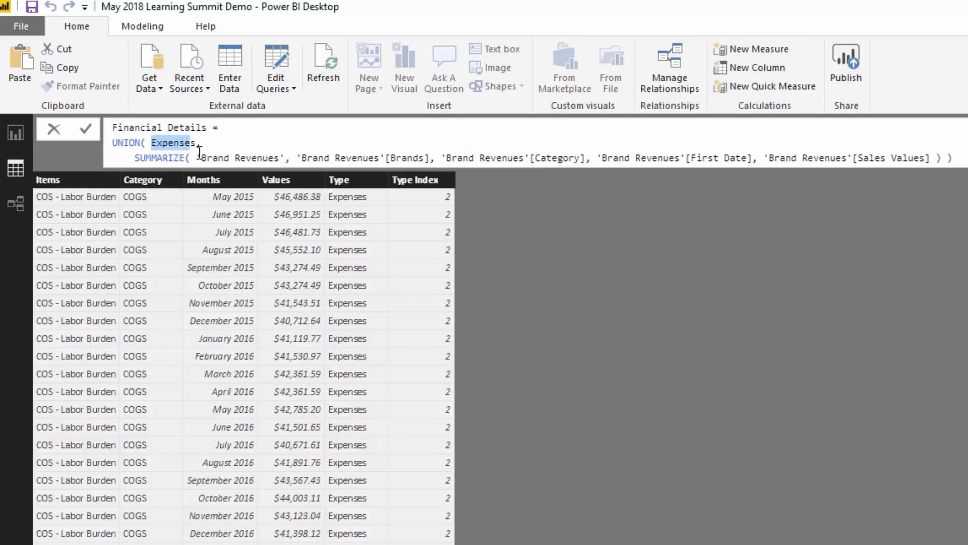
click(398, 186)
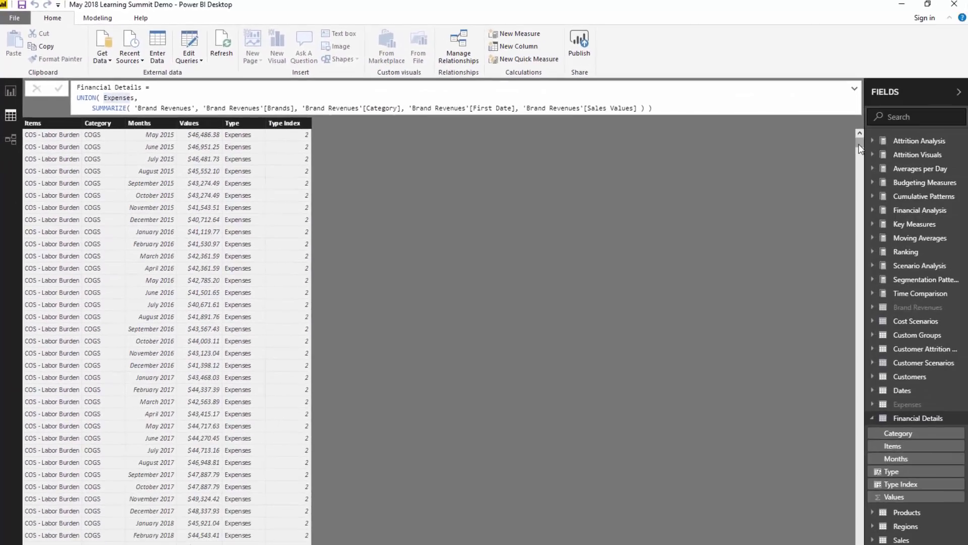
Browse the Financial Details rows from the expense items down to the brand revenues and view the Type Index column's formula
drag(860, 149, 812, 347)
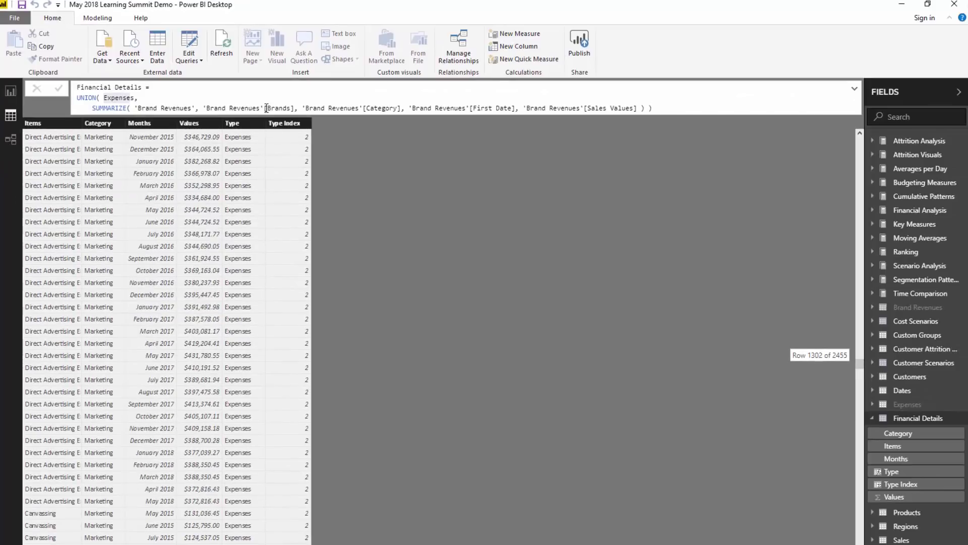
scroll(232, 303, down, 10)
scroll(233, 302, down, 15)
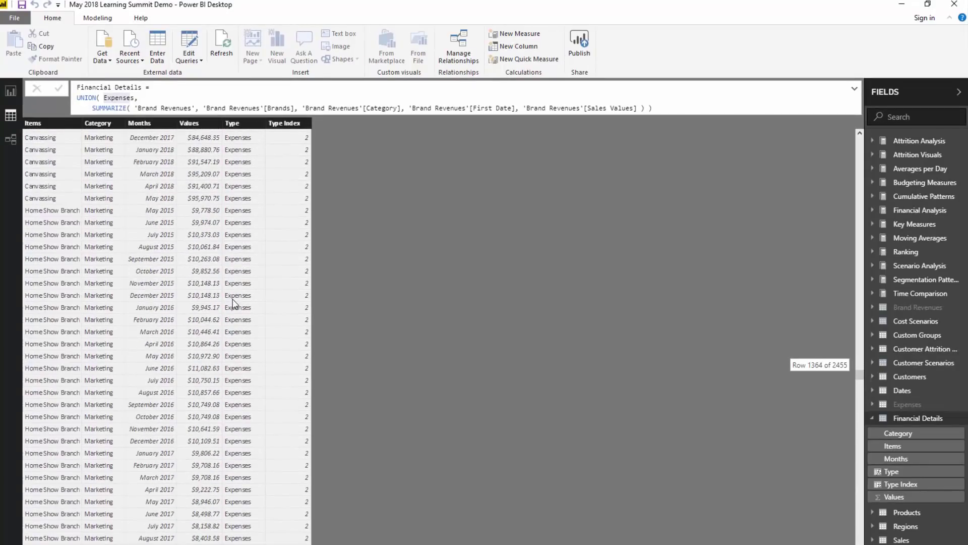
drag(860, 383, 857, 506)
scroll(331, 277, up, 20)
scroll(265, 294, up, 3)
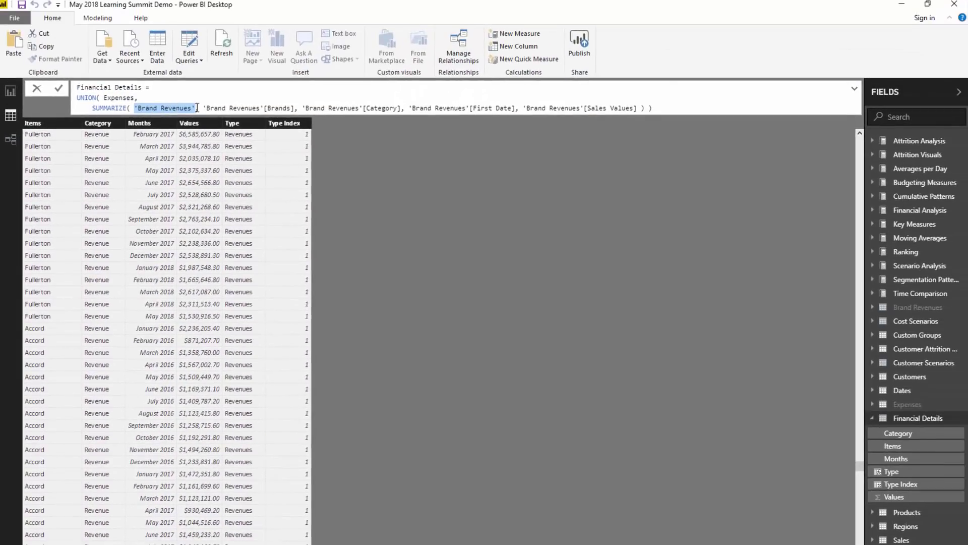
click(285, 126)
click(285, 126)
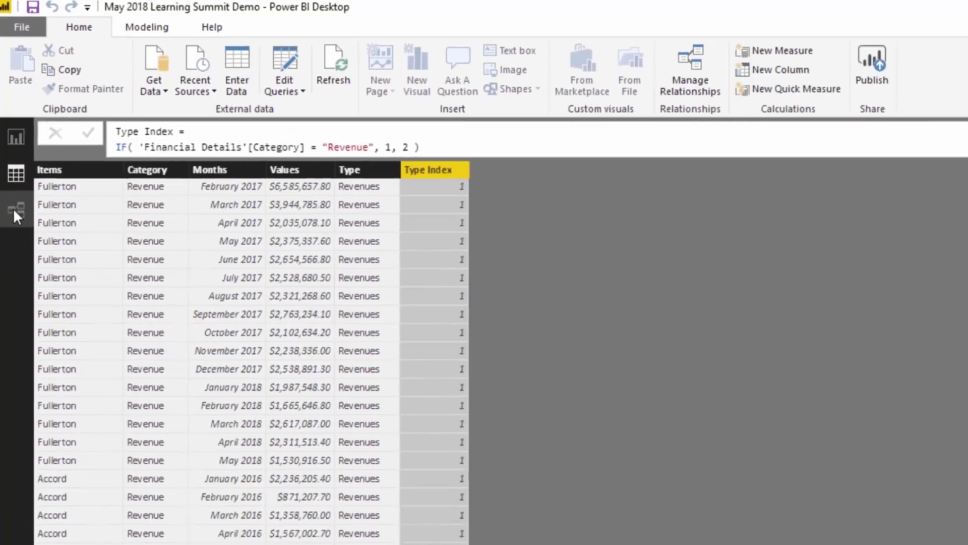
Check the data type and format of the Financial Details Months column and examine the table's relationship to Dates in the data model
click(23, 301)
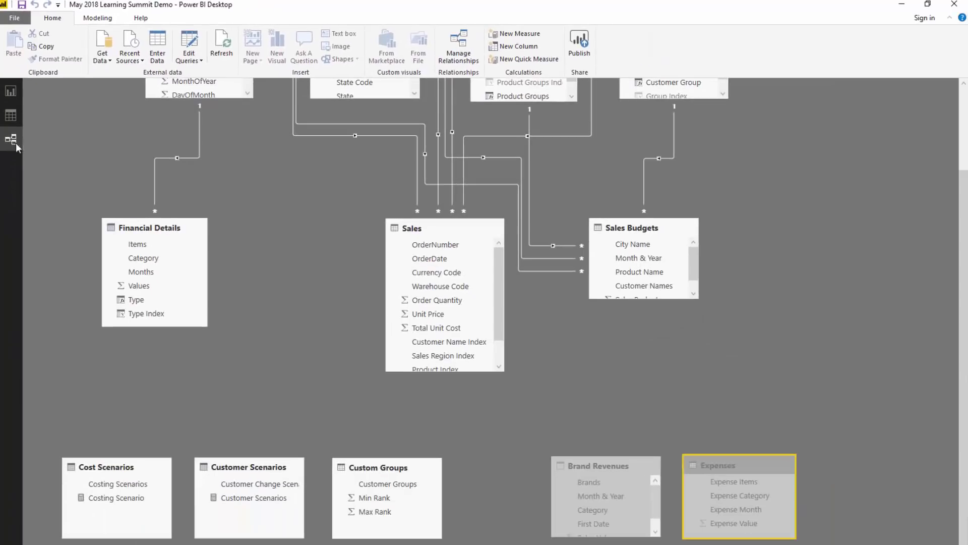
click(11, 115)
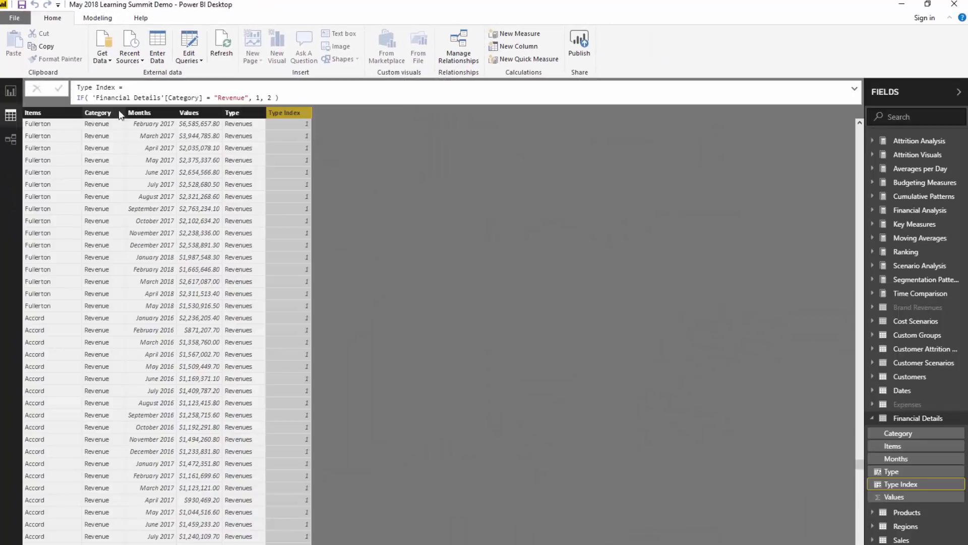
click(154, 115)
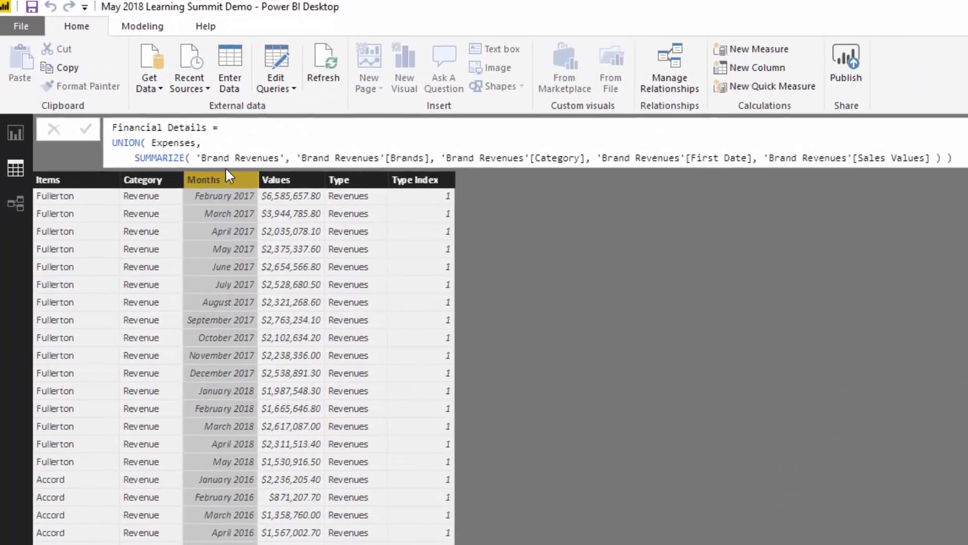
click(141, 27)
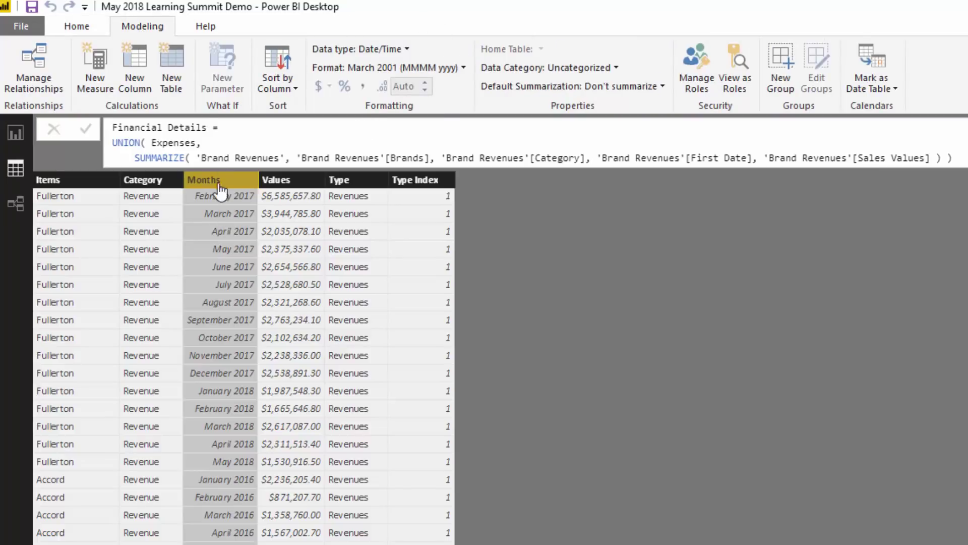
click(12, 202)
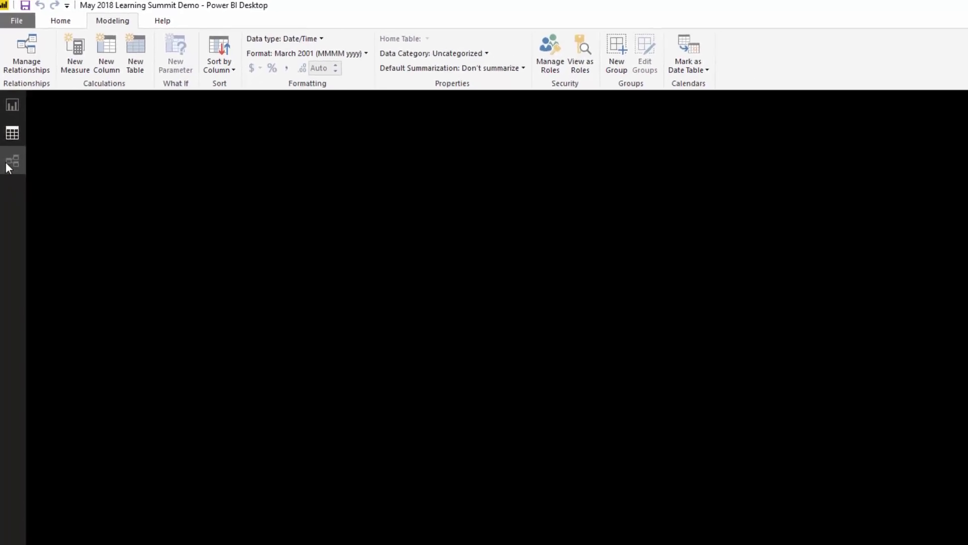
scroll(51, 149, up, 3)
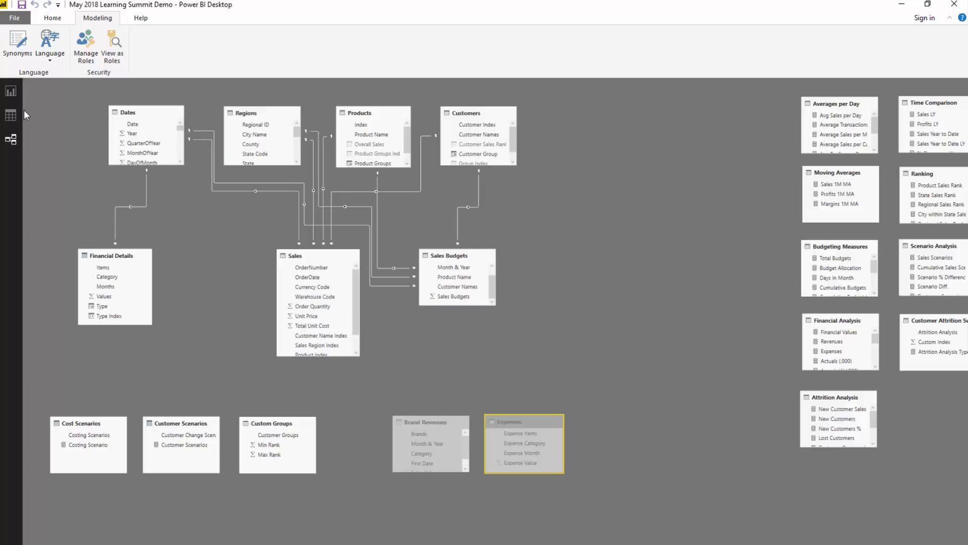
Return to the Financials Update report page, show the visual settings and field list, and list the Financial Analysis measures
click(10, 93)
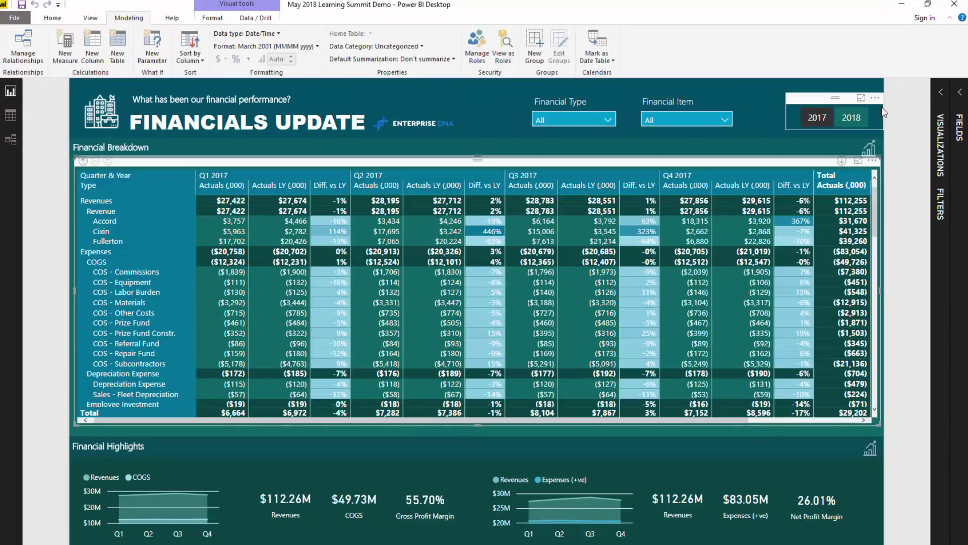
click(941, 93)
click(957, 98)
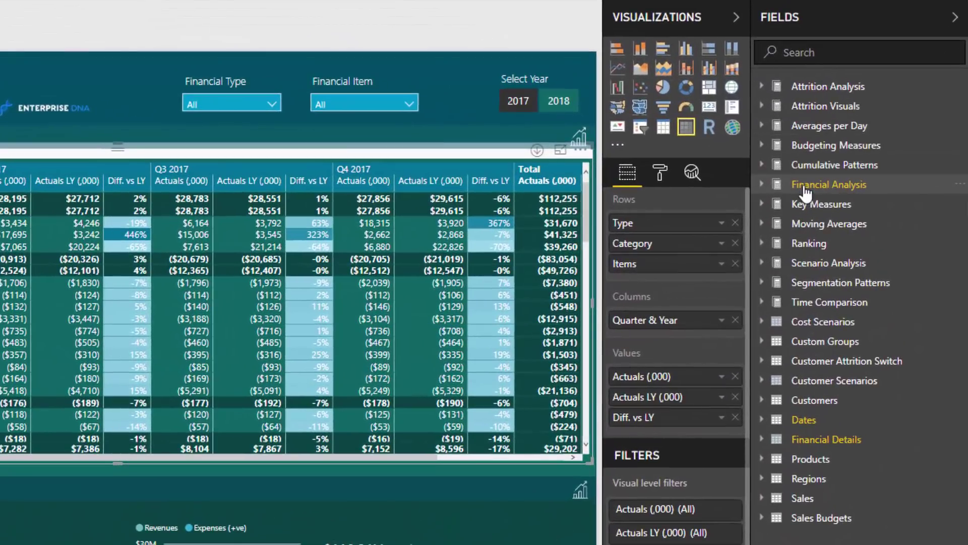
click(805, 186)
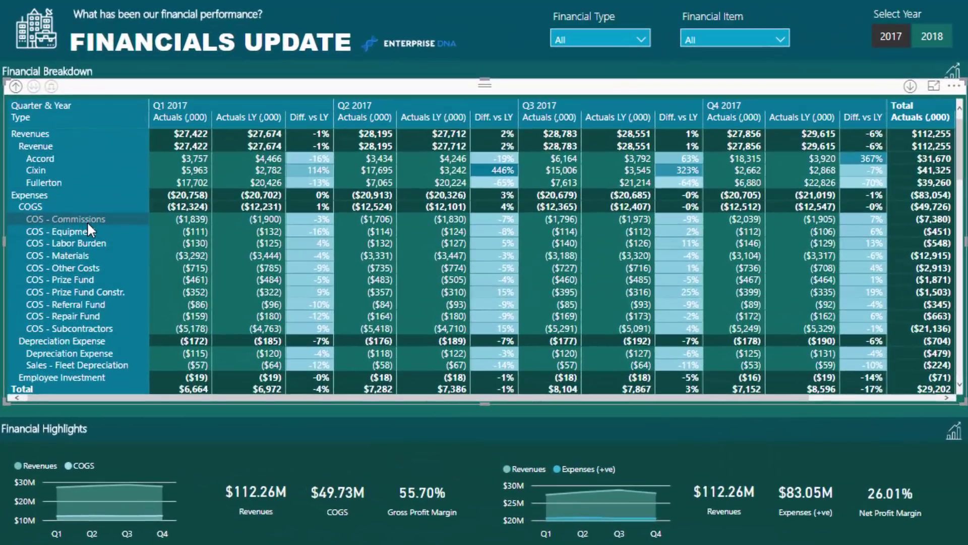
Look through the revenue and expense rows of the Financial Breakdown matrix, from COGS down to Travel & Entertainment
scroll(87, 221, down, 10)
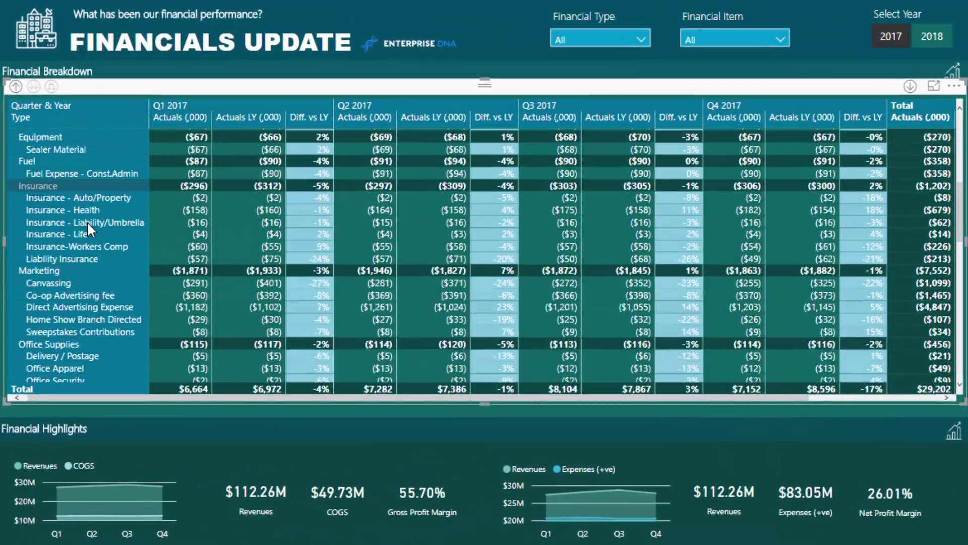
scroll(87, 216, up, 10)
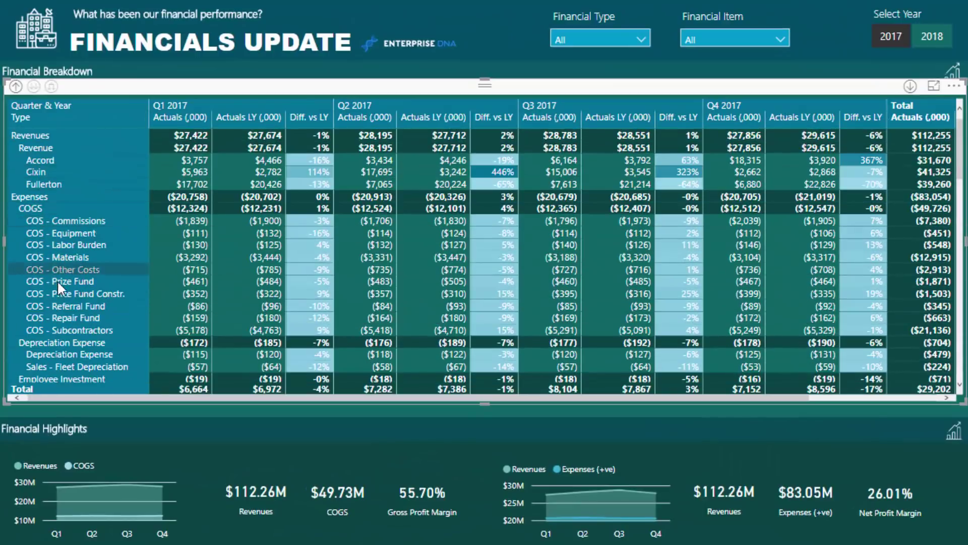
scroll(66, 295, down, 15)
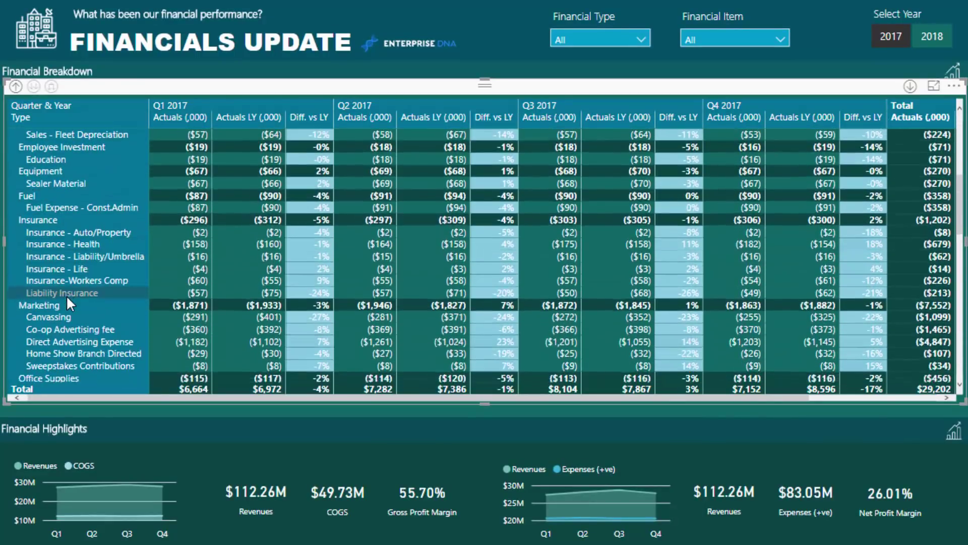
scroll(66, 295, down, 5)
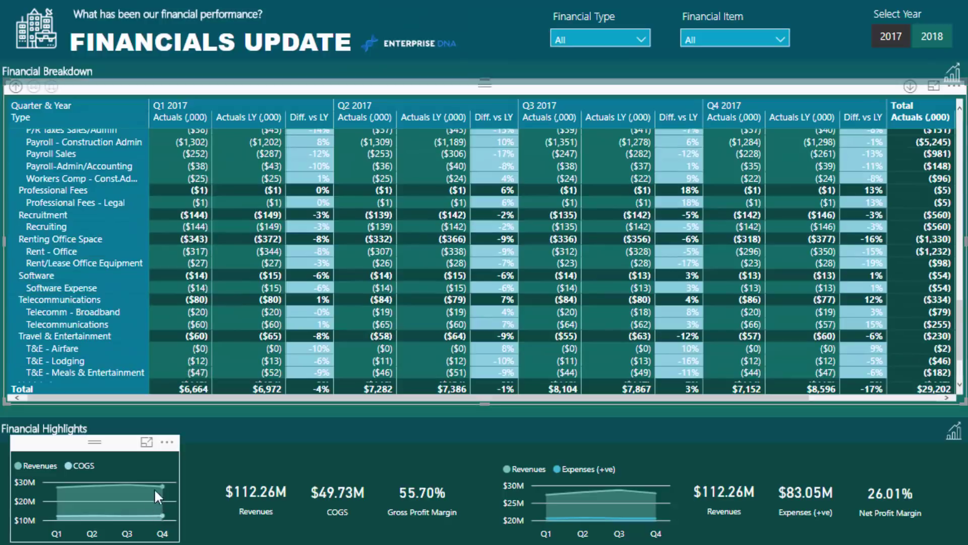
View the Revenues and COGS area chart in focus mode and return to the first rows of the Financial Breakdown matrix
mouse_move(144, 446)
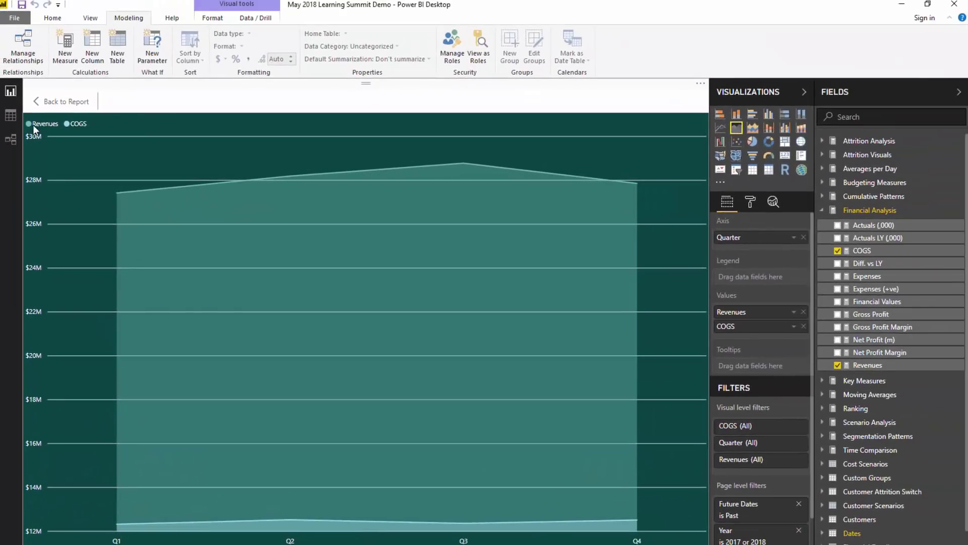
click(65, 101)
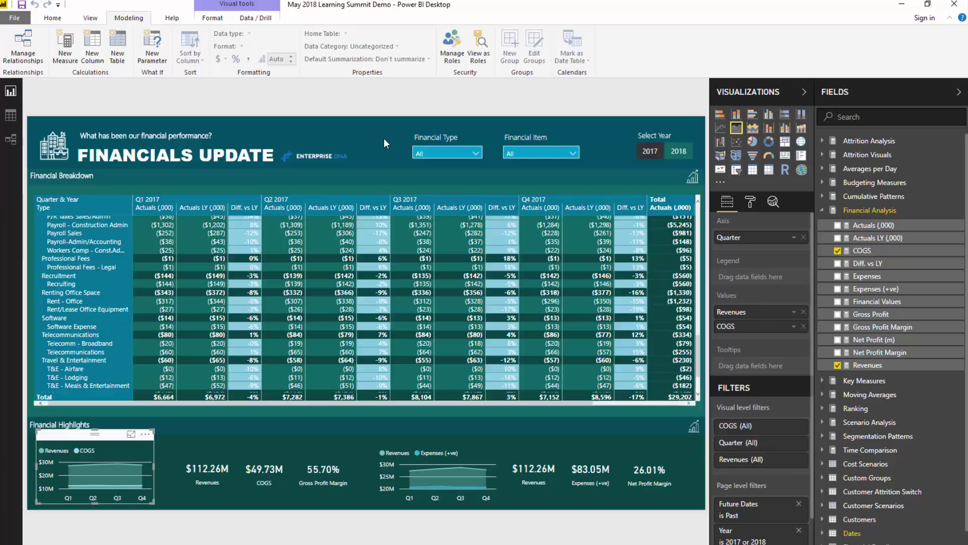
scroll(363, 250, up, 10)
scroll(565, 233, up, 5)
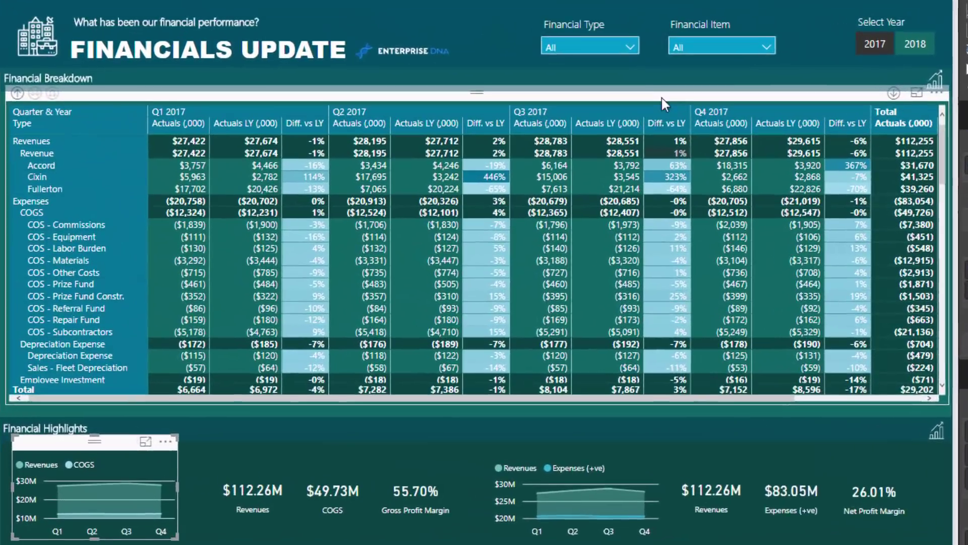
Filter the report page to the Revenues financial type
click(537, 107)
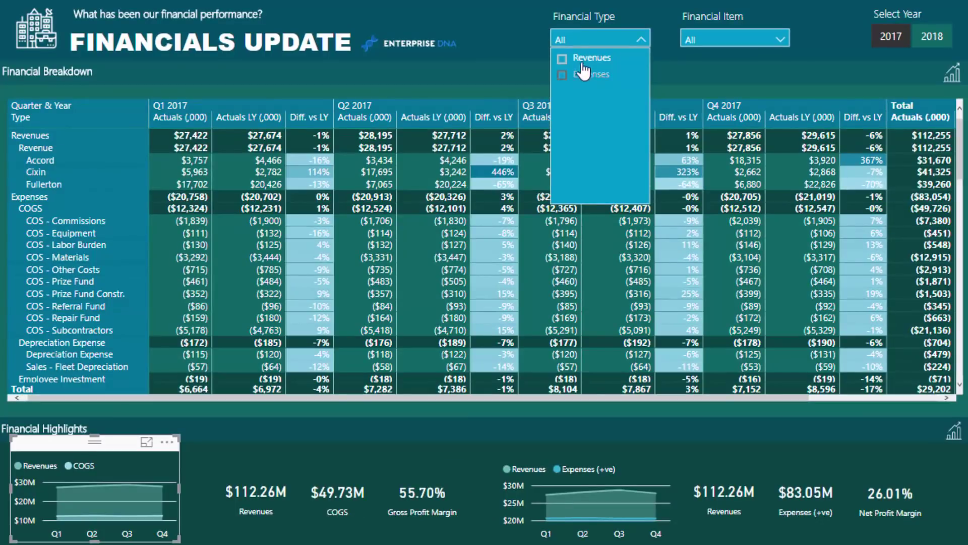
click(581, 59)
click(639, 33)
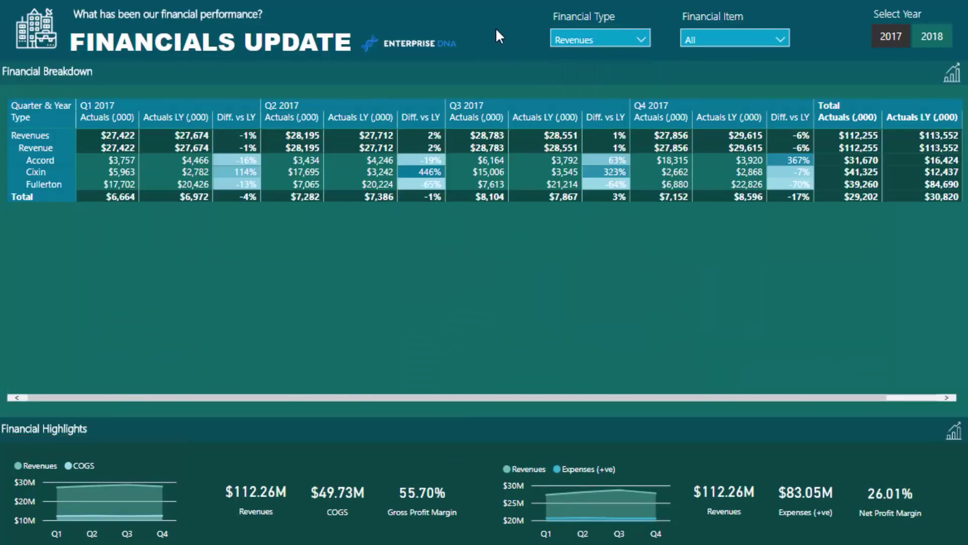
Filter the report page to the Expenses financial type and the COGS financial item
click(638, 38)
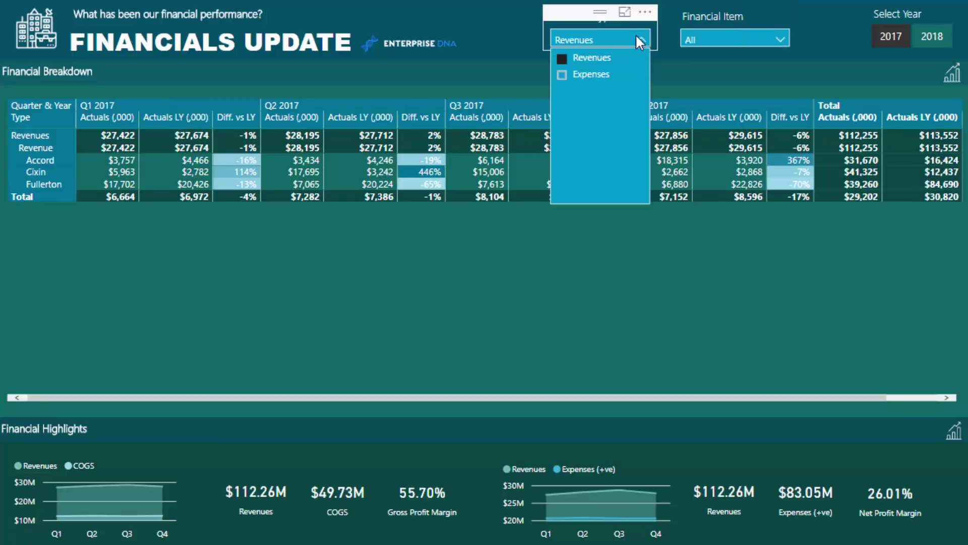
click(580, 74)
click(757, 40)
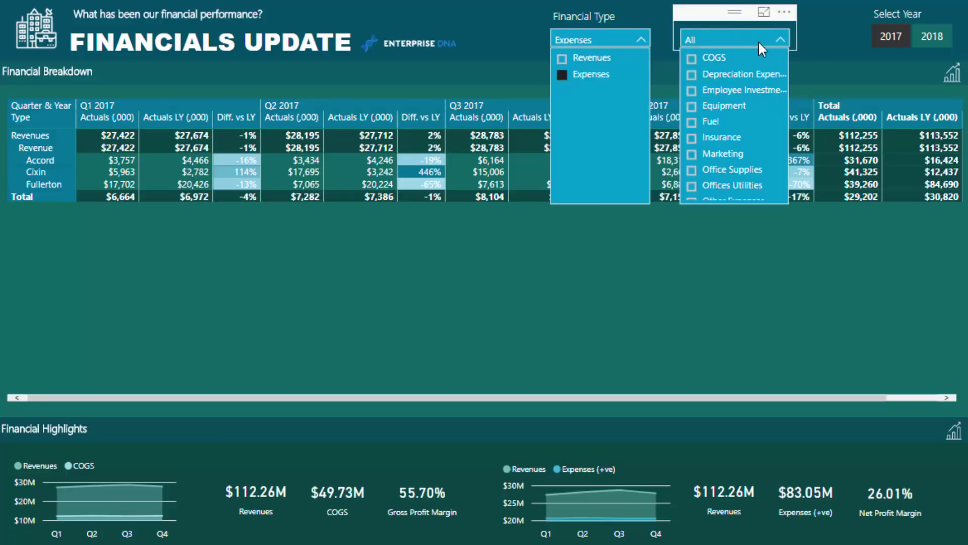
click(706, 58)
click(779, 38)
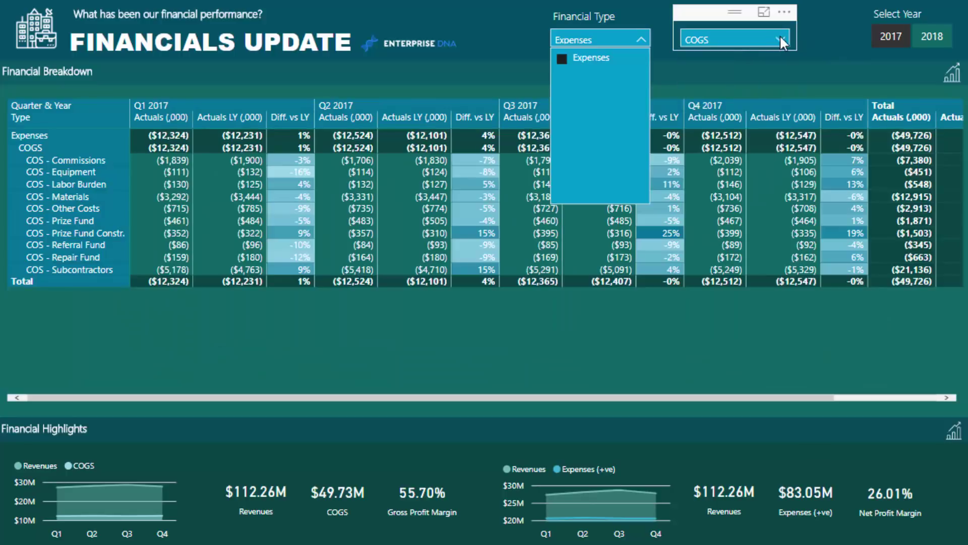
click(639, 36)
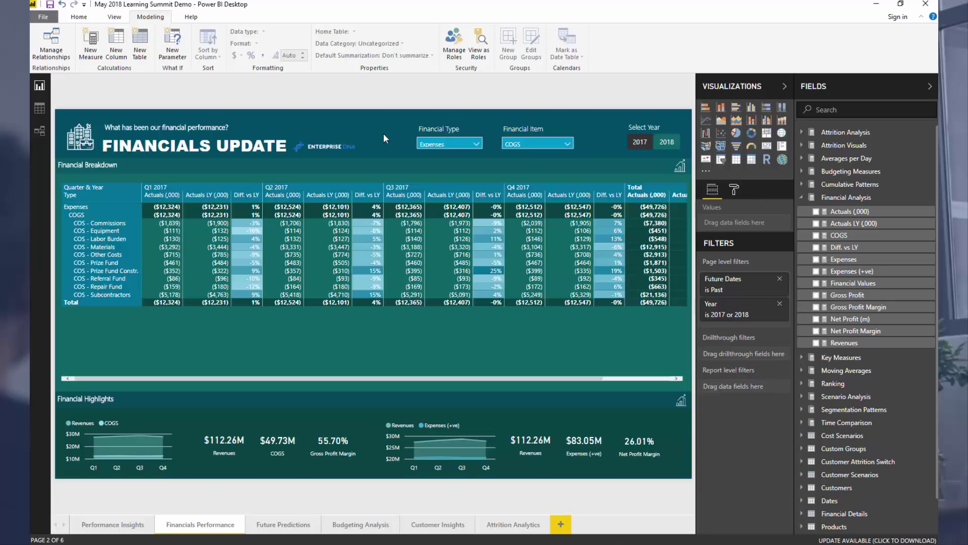
View the data model's table relationships and return to the Financials Performance report page
click(37, 133)
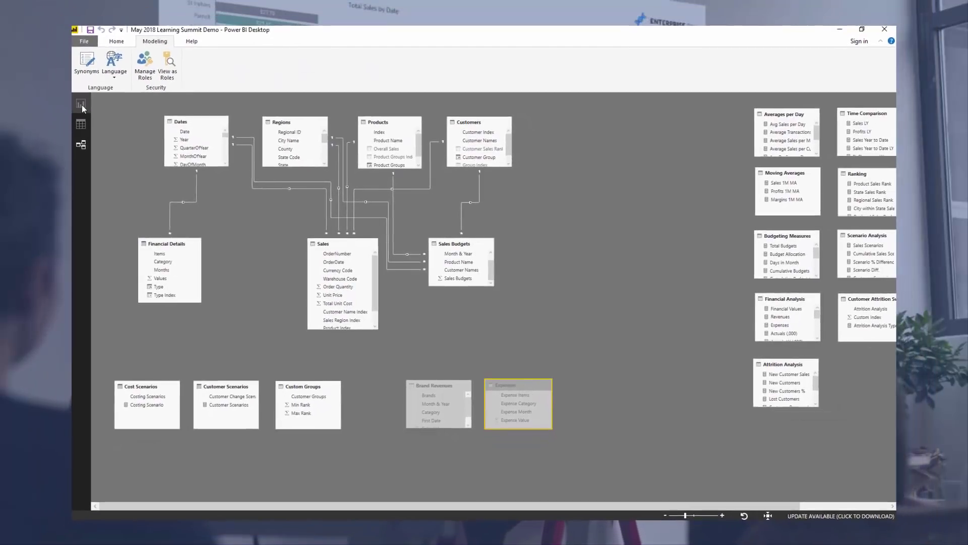
click(81, 104)
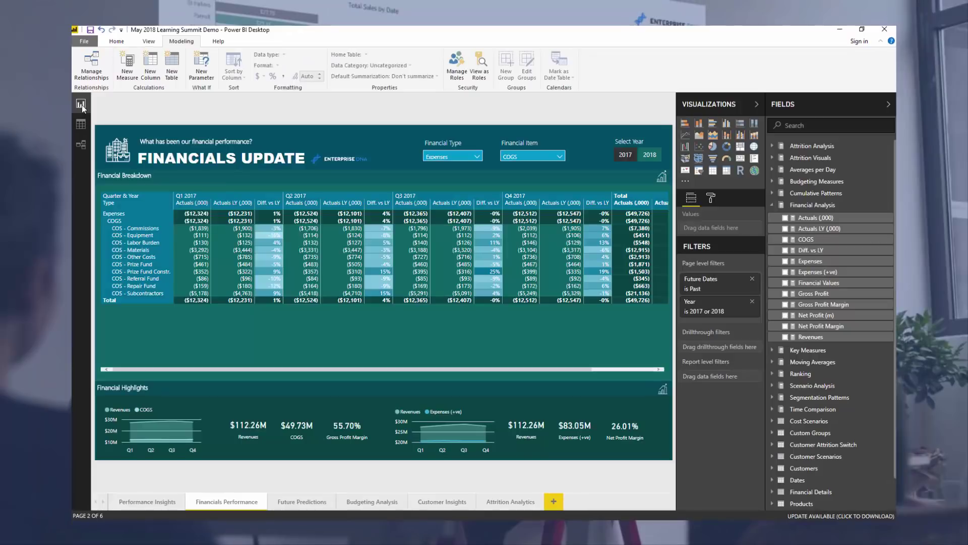